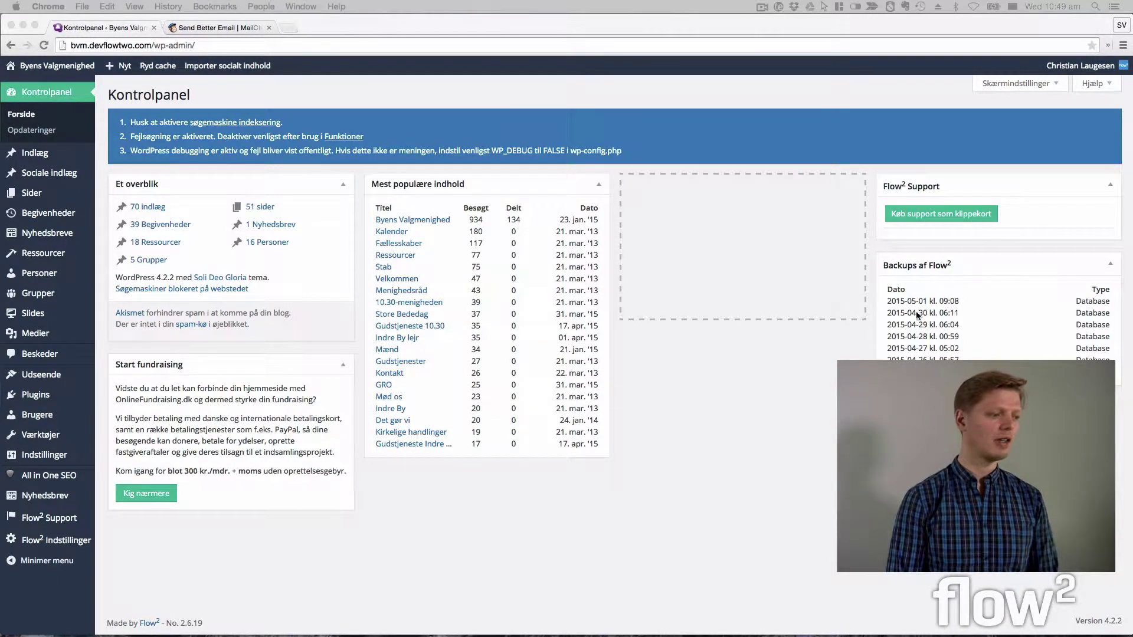
Step: Open the Nyhedsbreve overview of existing newsletters in the site administration
click(750, 568)
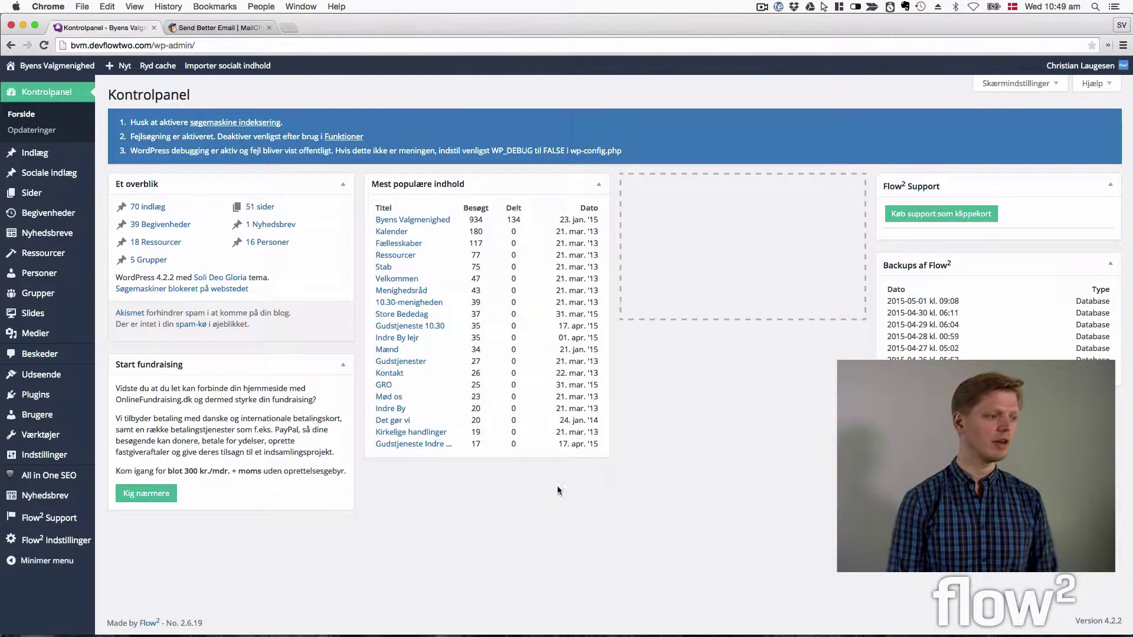
click(47, 235)
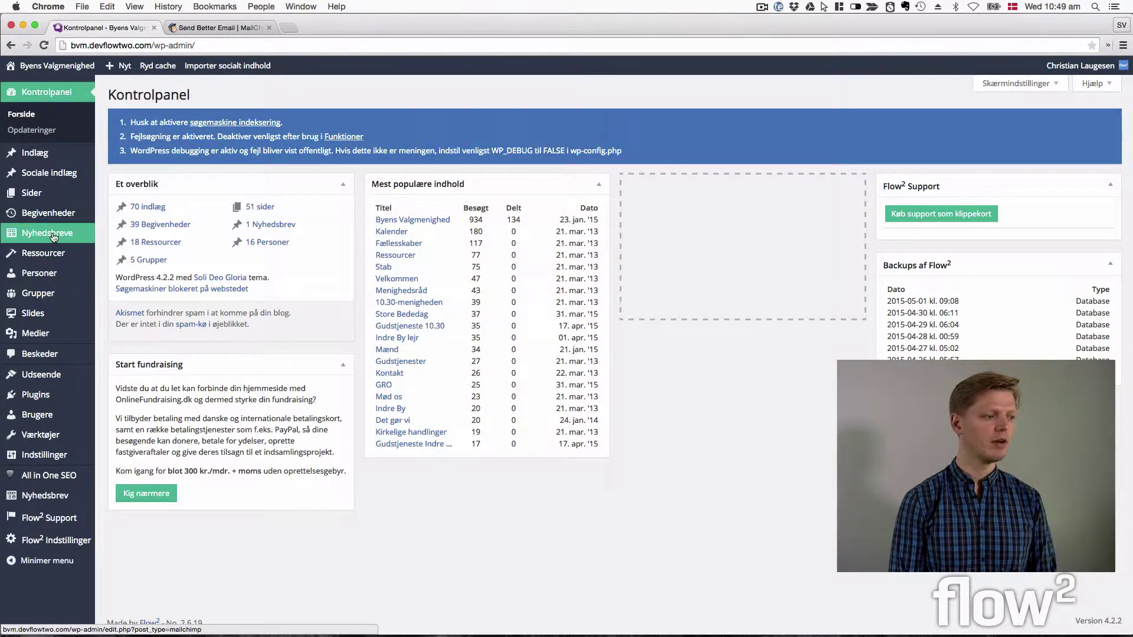
click(53, 235)
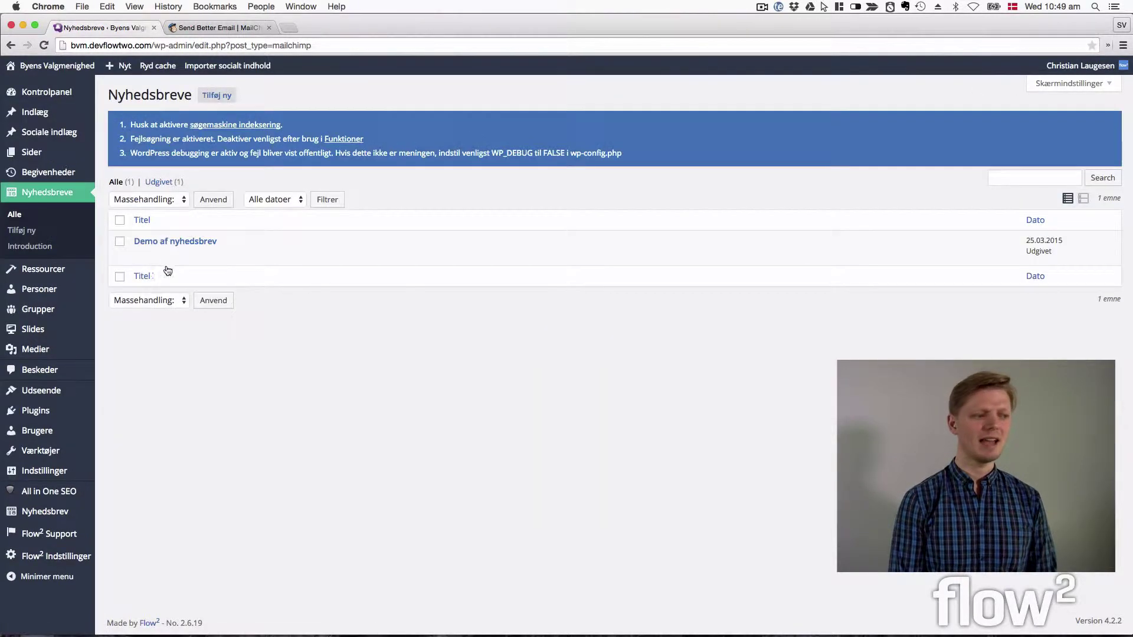
mouse_move(172, 242)
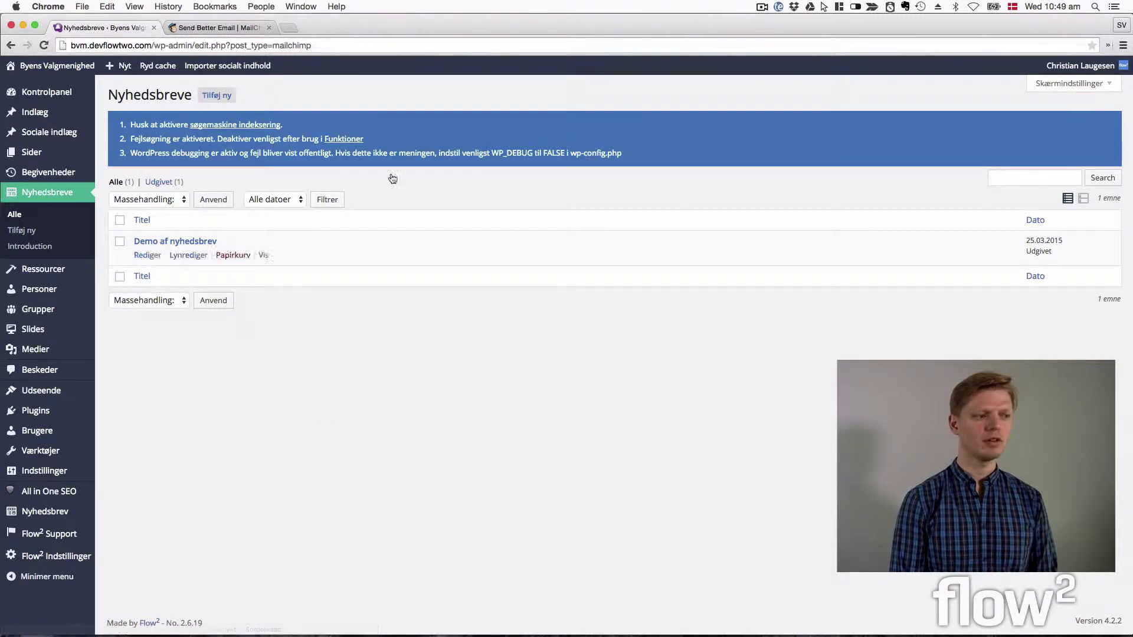
click(388, 408)
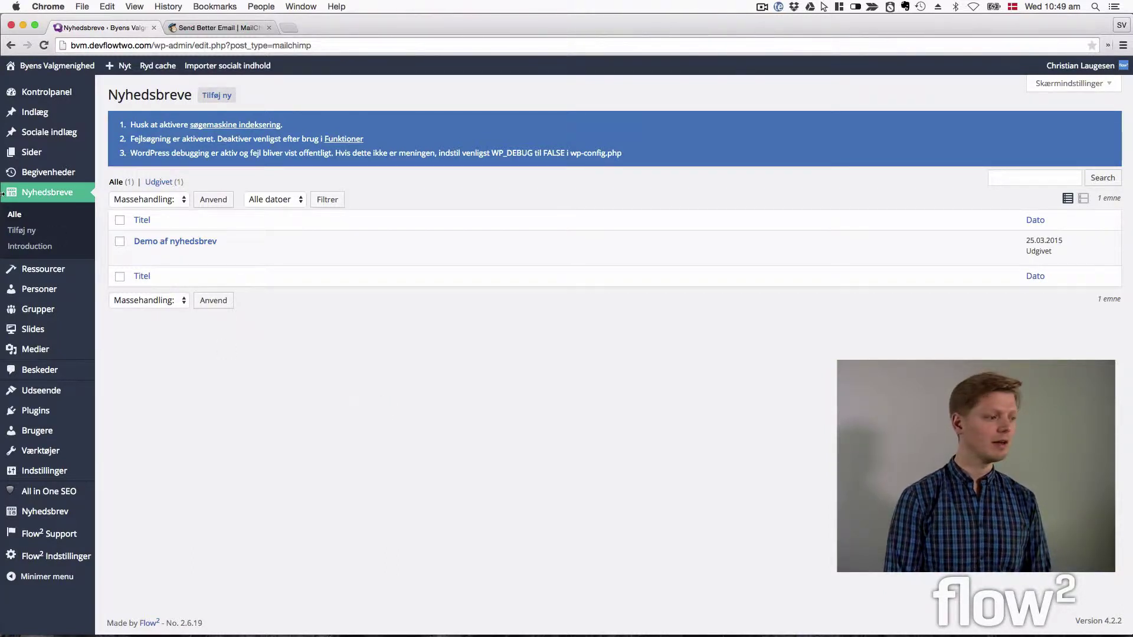
Step: Open the theme customizer (Tilpas) and switch its preview to the newsletter
mouse_move(73, 390)
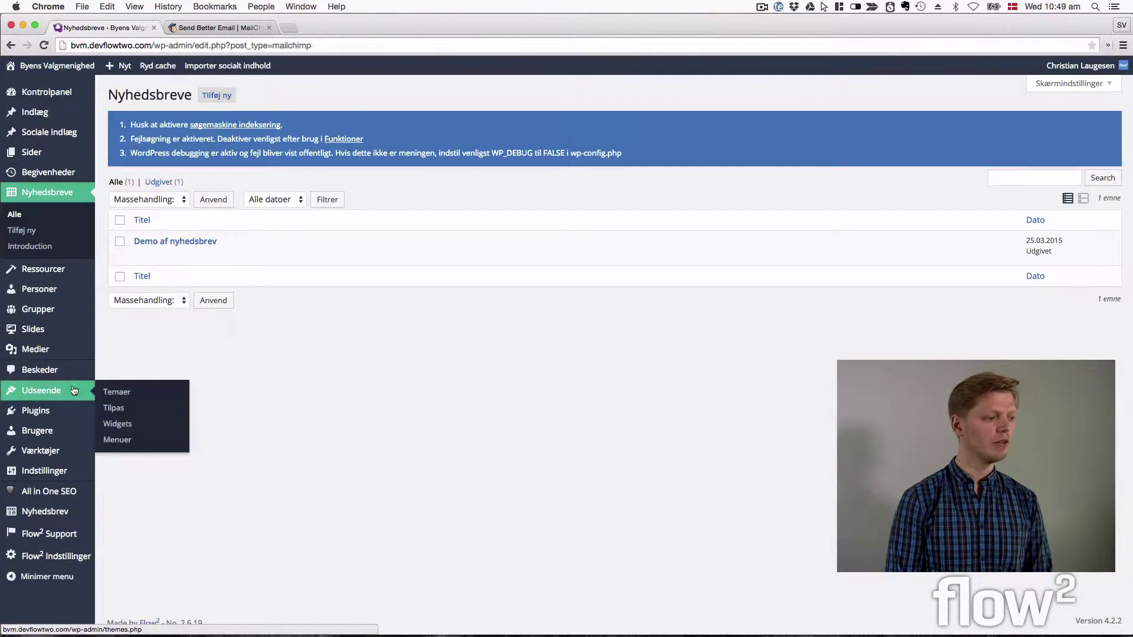
click(110, 408)
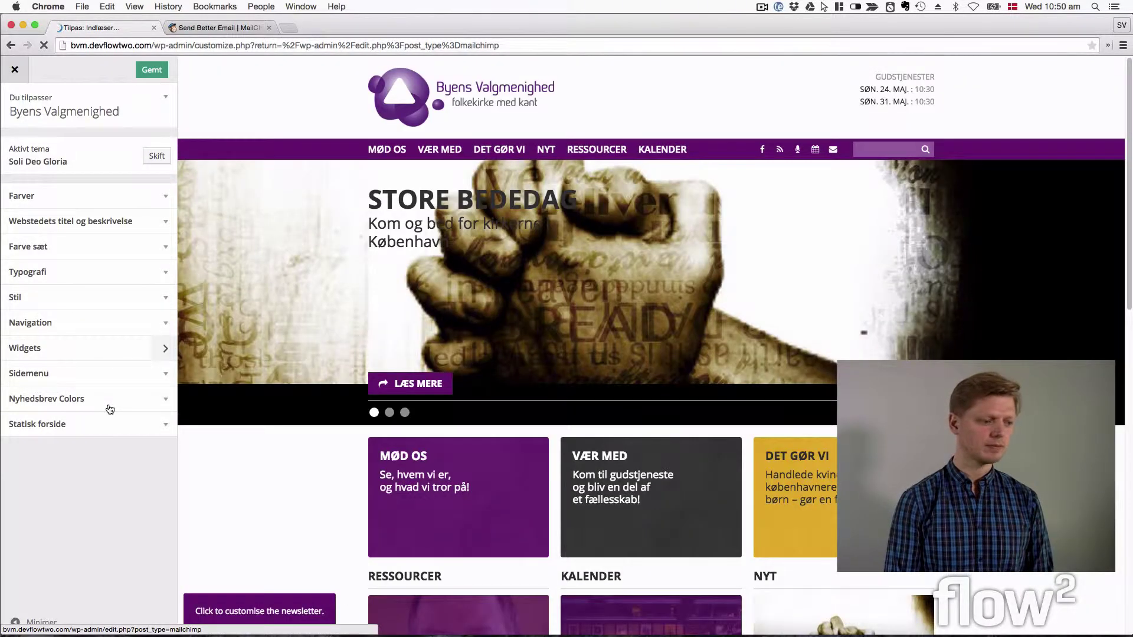
click(238, 611)
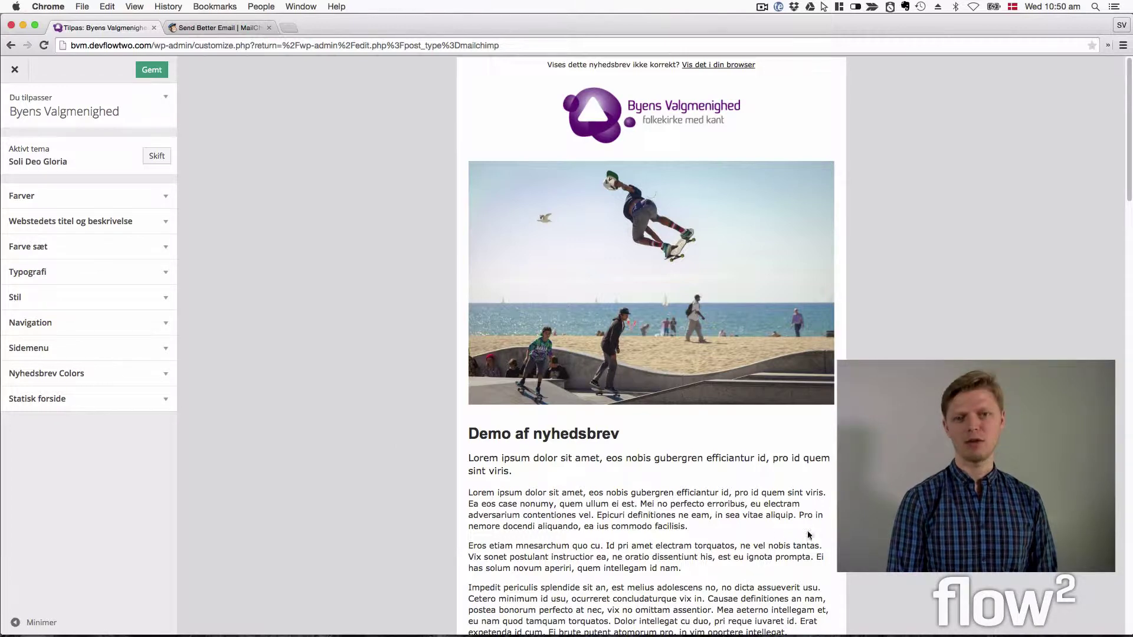
Step: Set the newsletter's Heading Color to red #dd0d0d in the Nyhedsbrev Colors settings
click(75, 194)
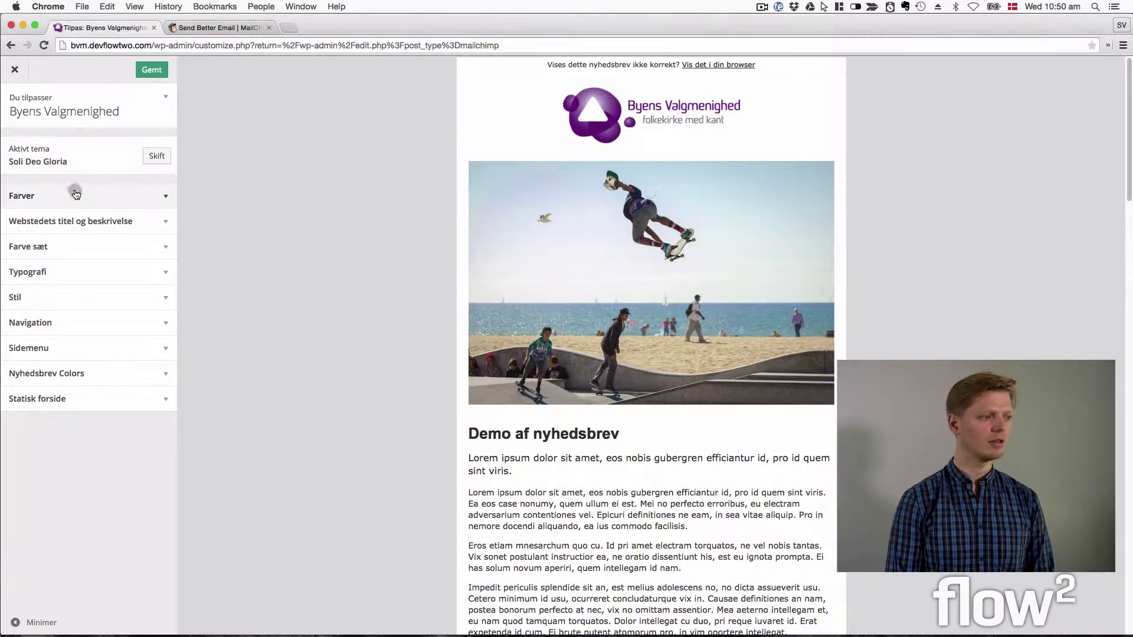
click(76, 194)
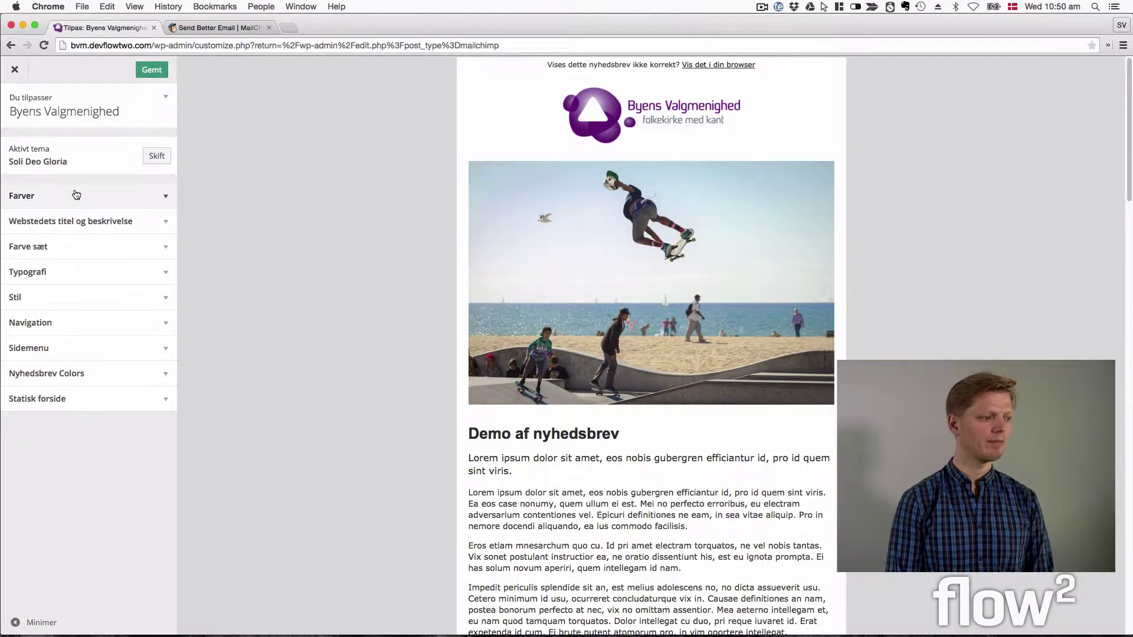
click(109, 384)
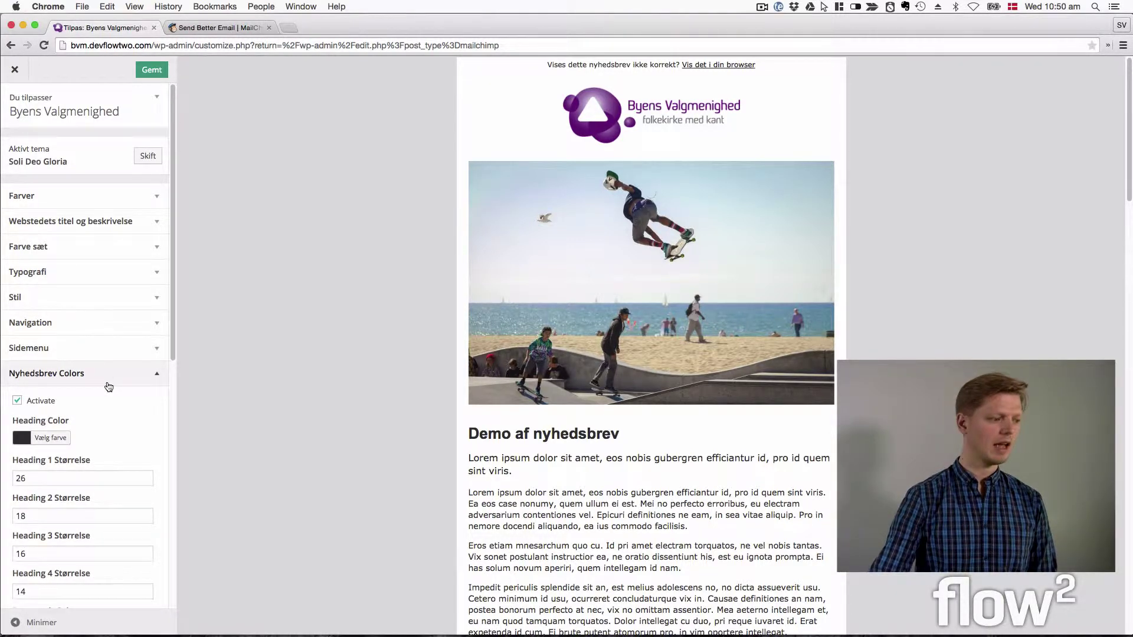
scroll(109, 386, down, 2)
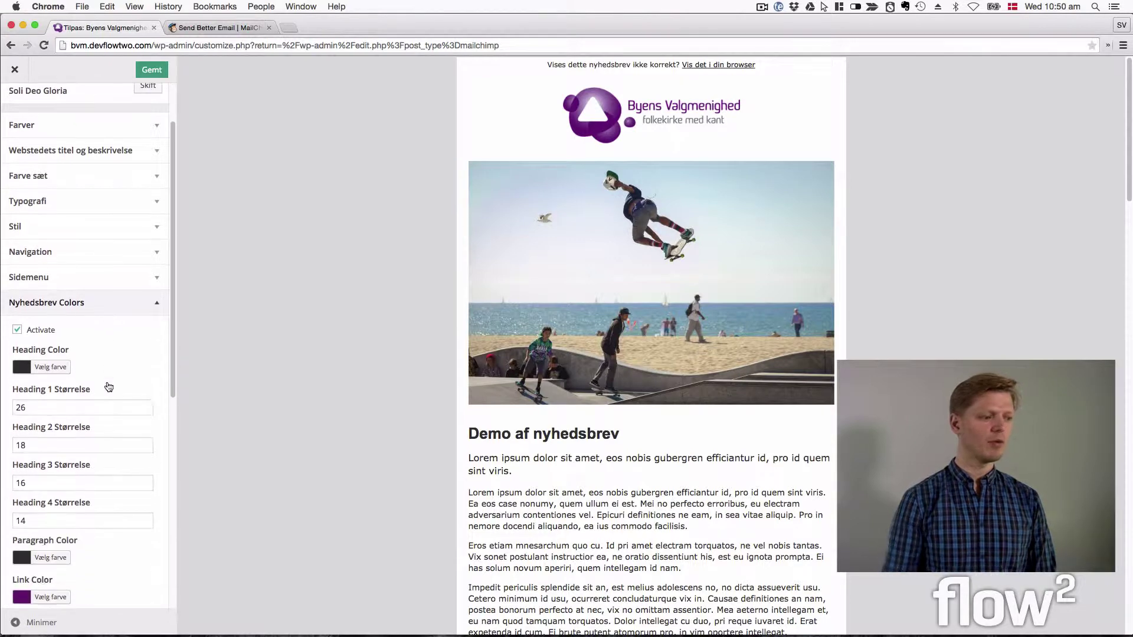
click(24, 366)
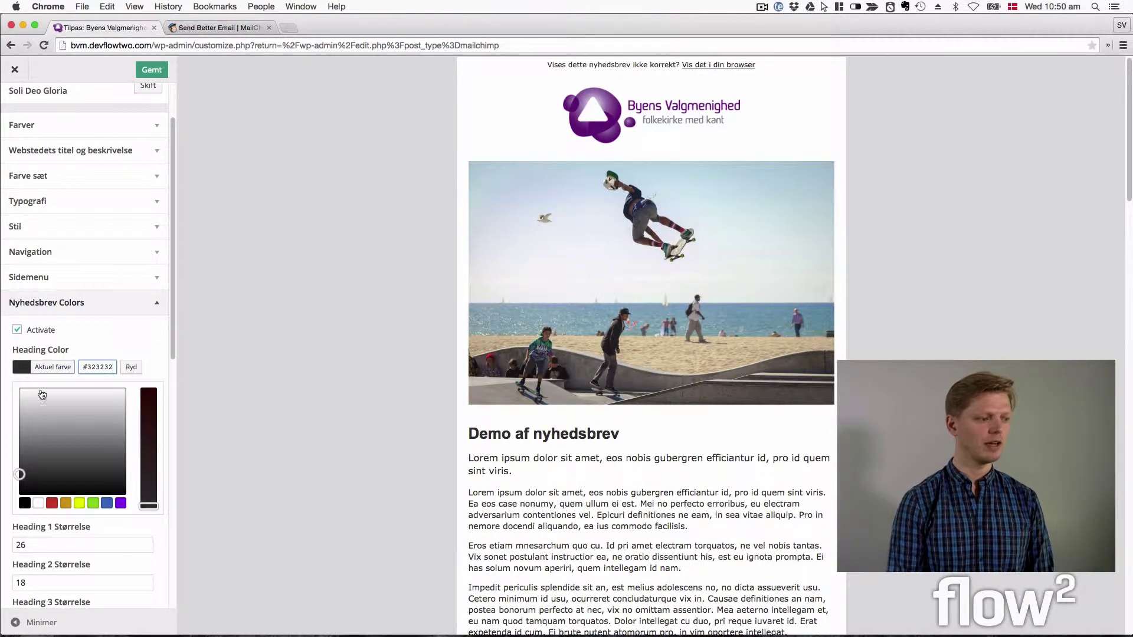
click(53, 503)
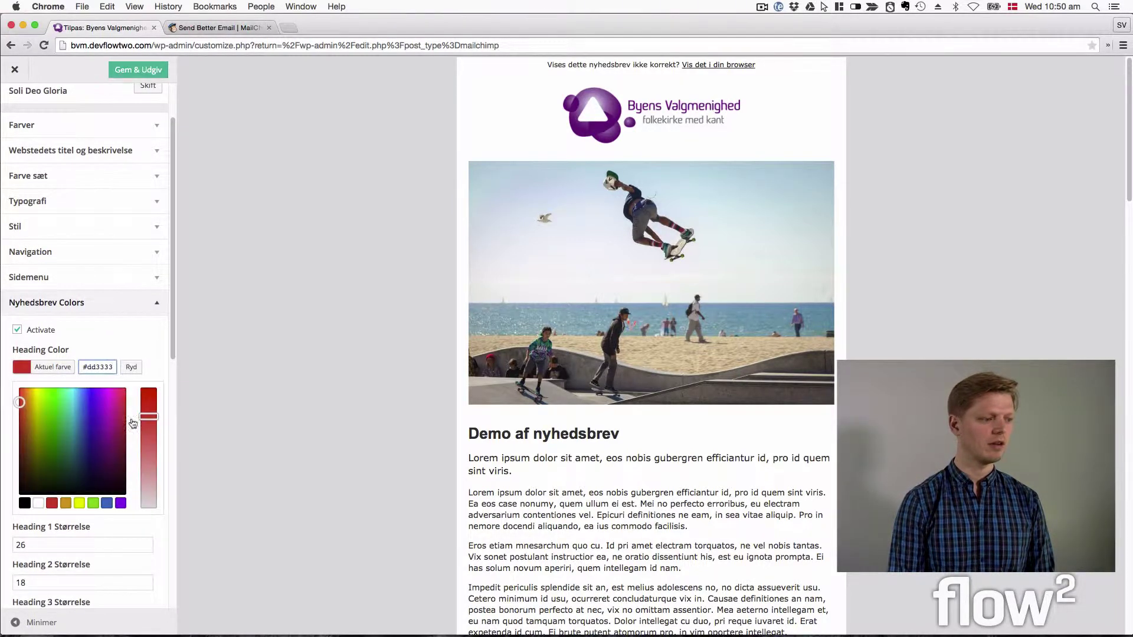
click(157, 399)
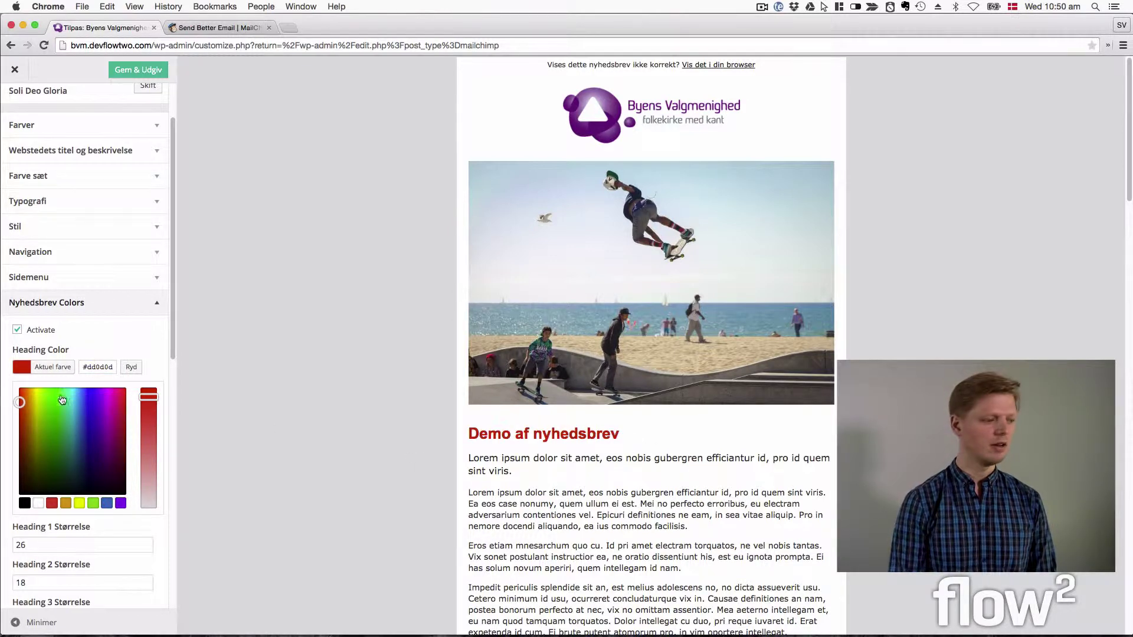
Step: Set the newsletter's Heading 1 Størrelse to 50
scroll(82, 525, down, 5)
click(45, 403)
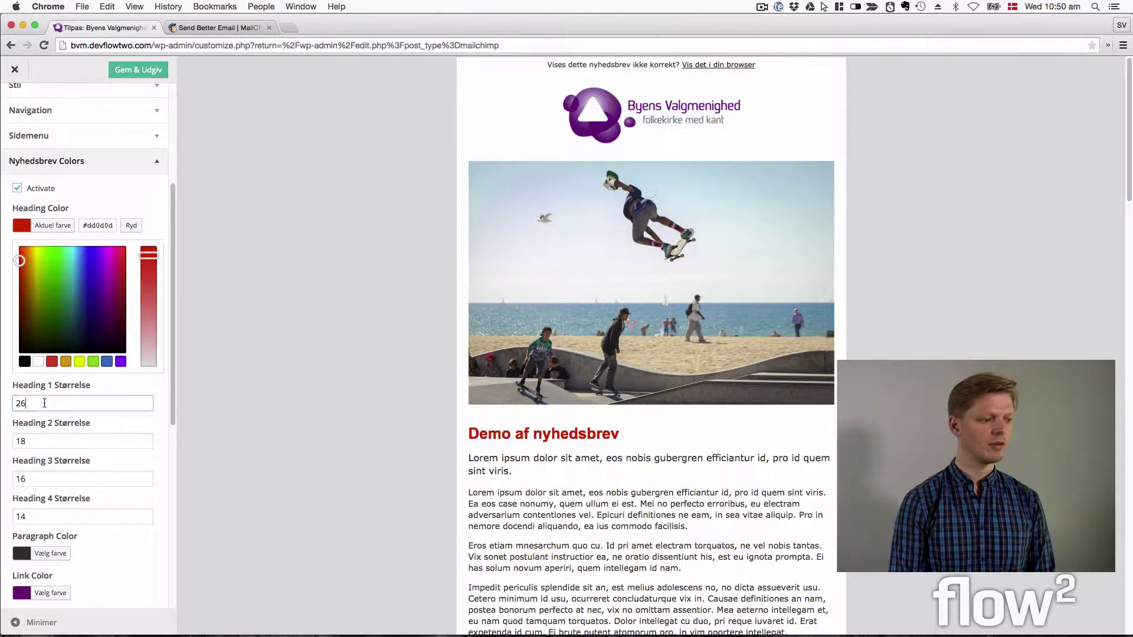
drag(41, 267, 11, 268)
text(50)
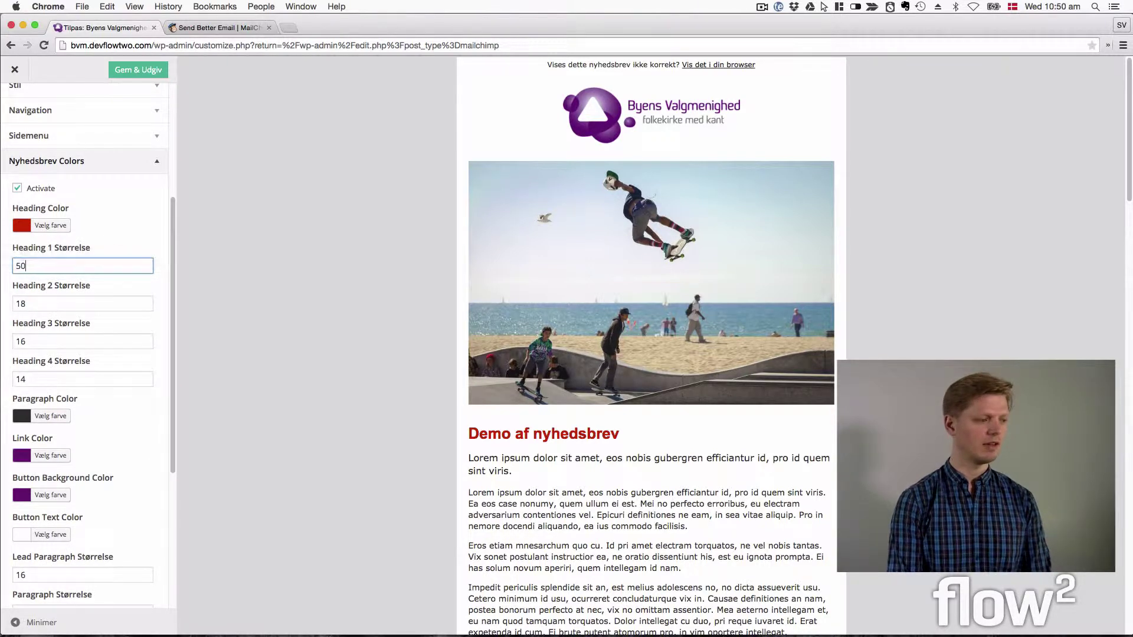
key(Tab)
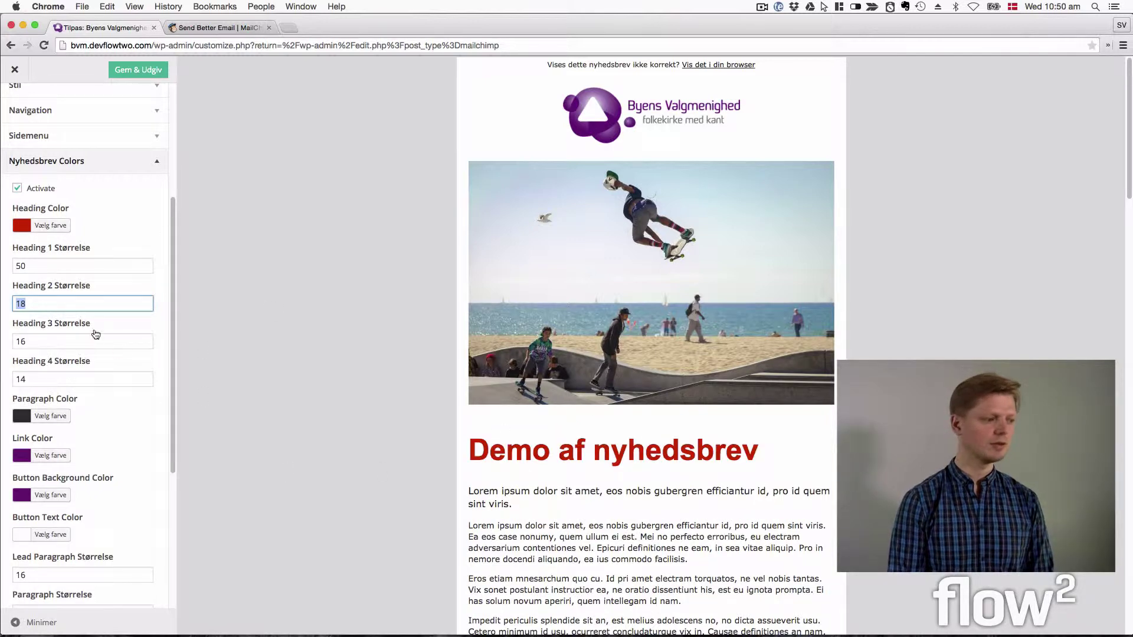
Step: Set the newsletter's Heading 1 Størrelse to 20
scroll(94, 334, down, 2)
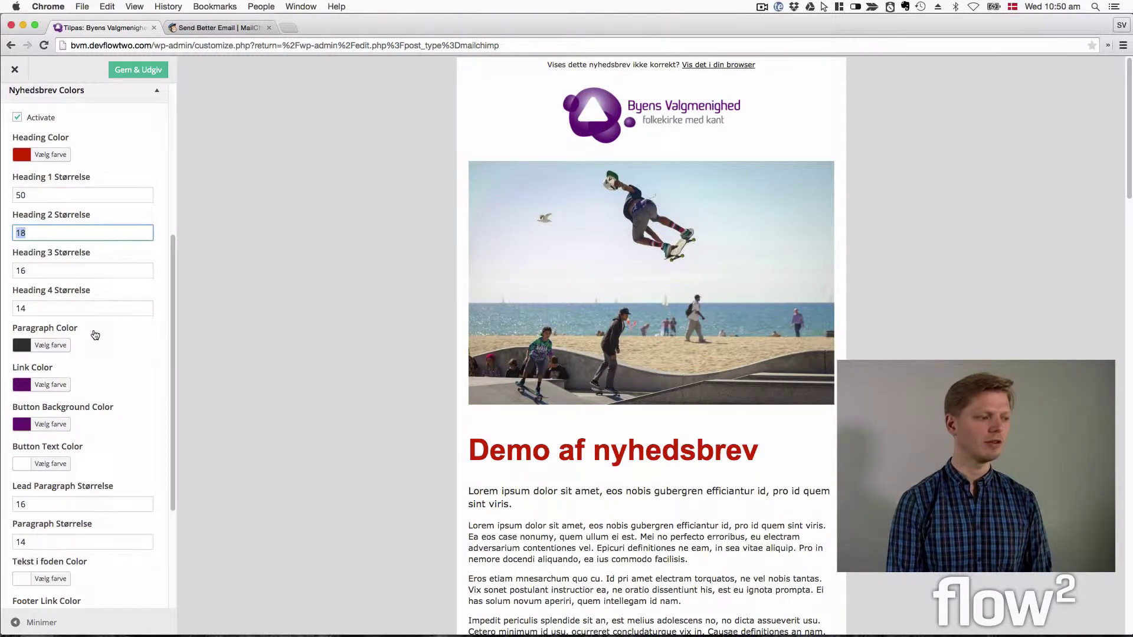
double_click(46, 195)
text(2)
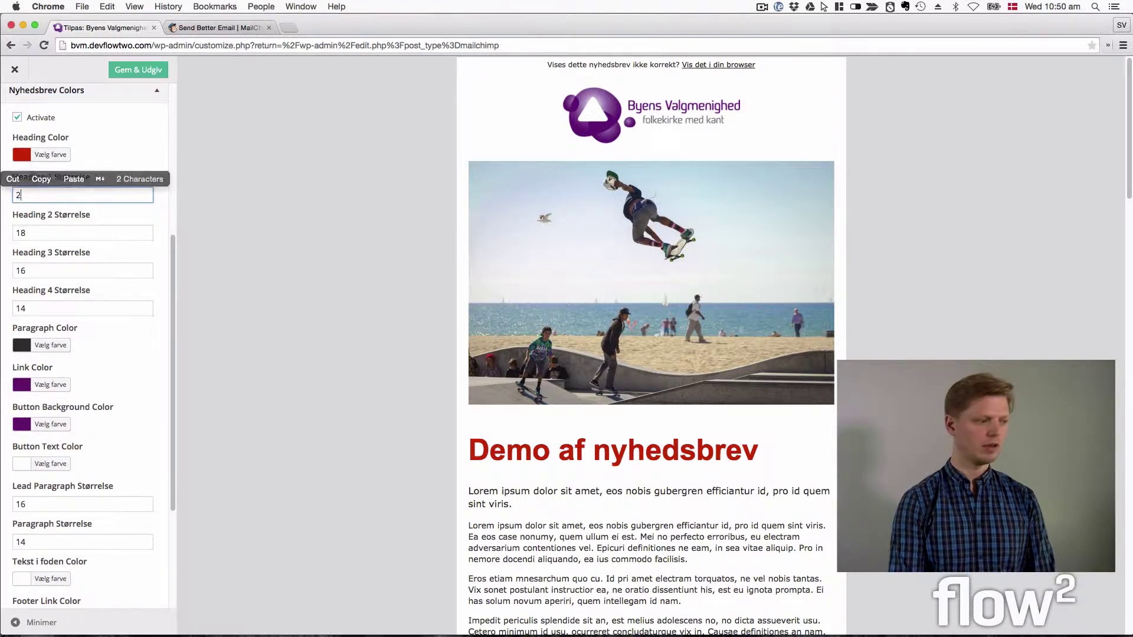
text(0)
key(Tab)
Step: Save and publish the newsletter styling, and close the customizer to return to the newsletter list
scroll(139, 351, down, 4)
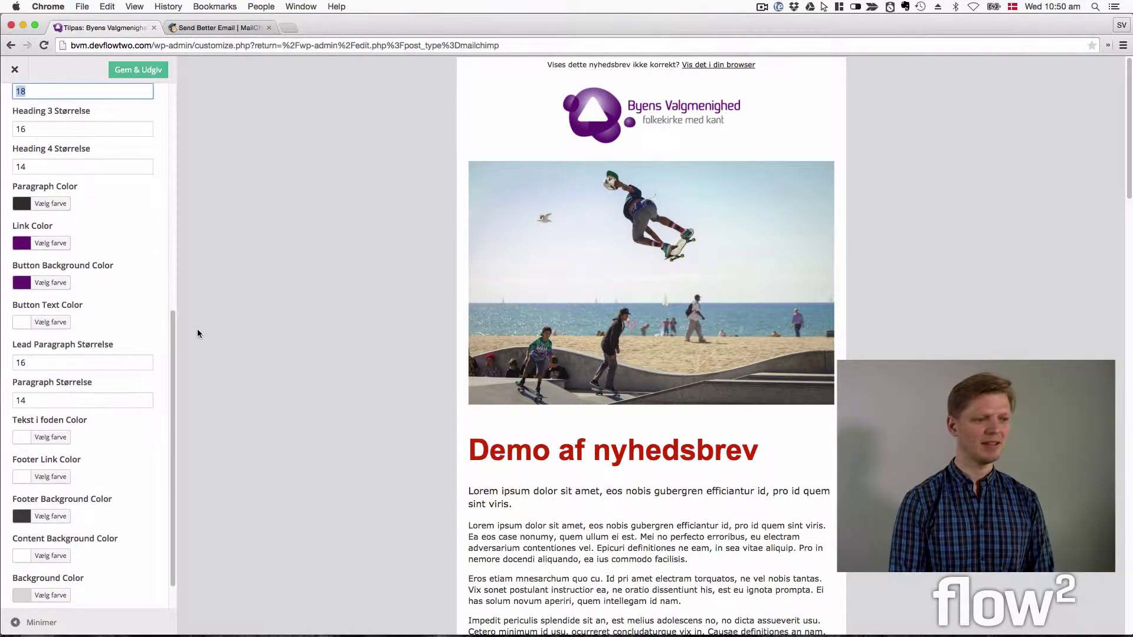
click(140, 235)
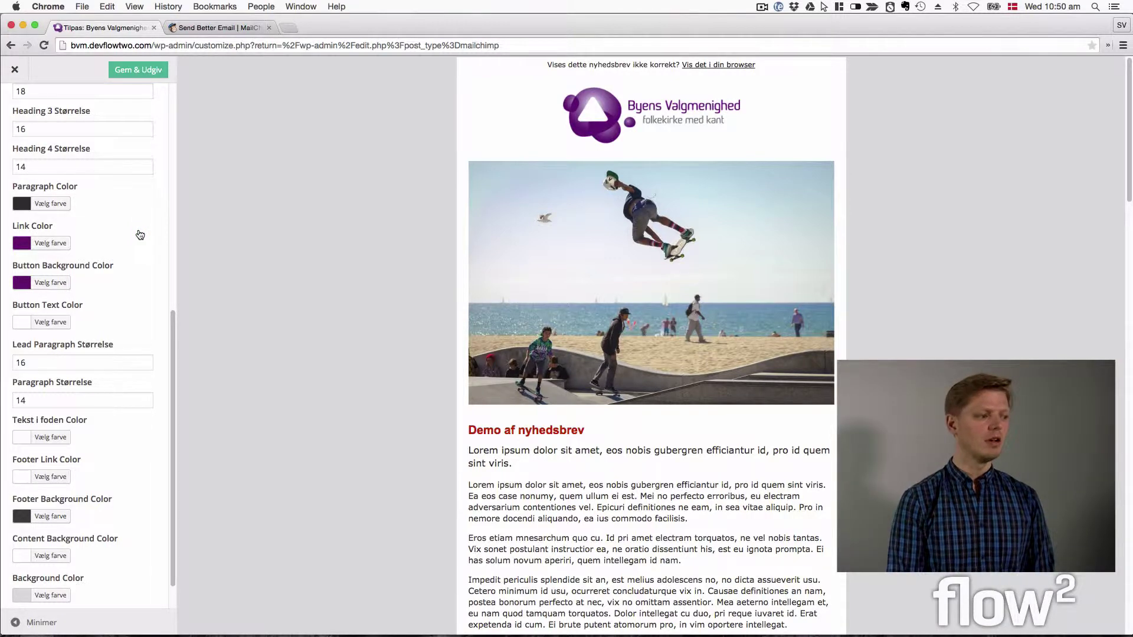
scroll(140, 234, down, 1)
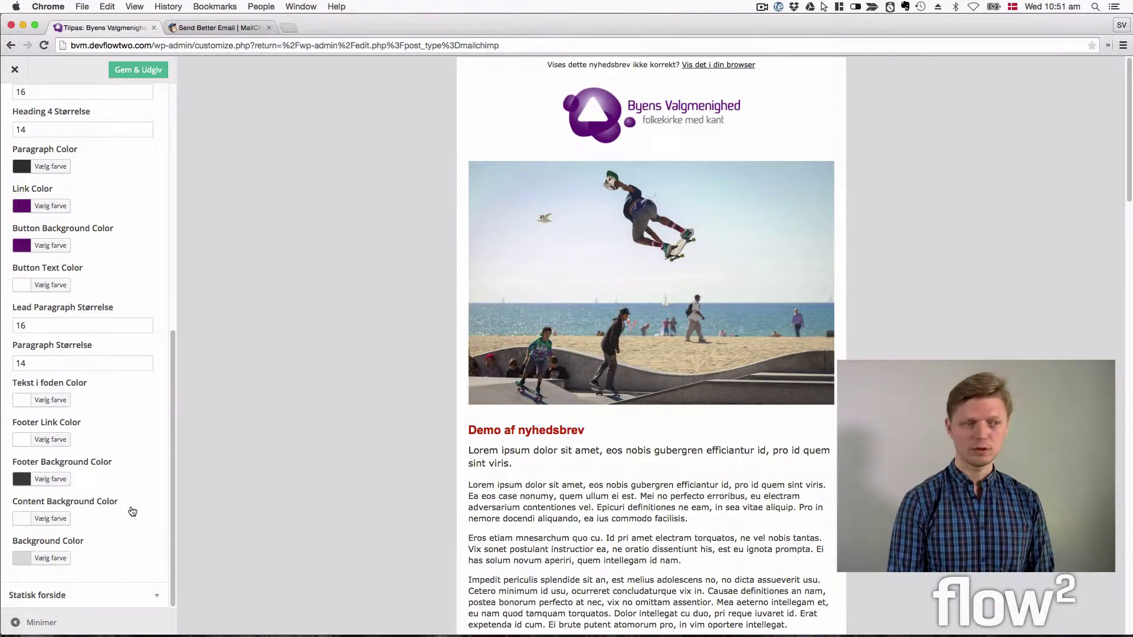
click(148, 72)
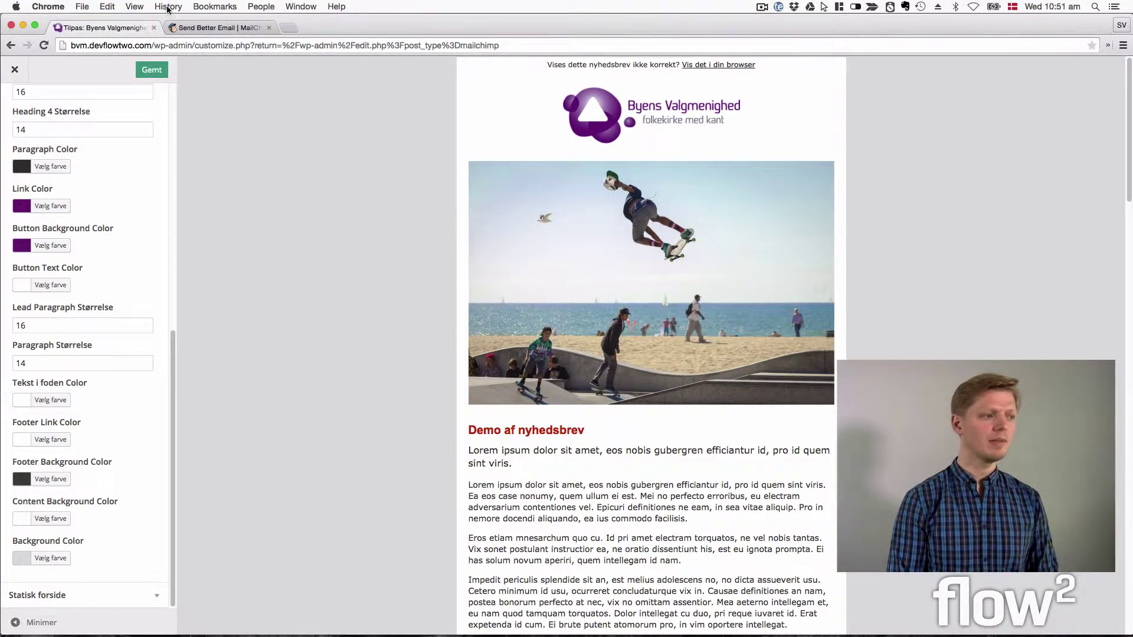
click(16, 70)
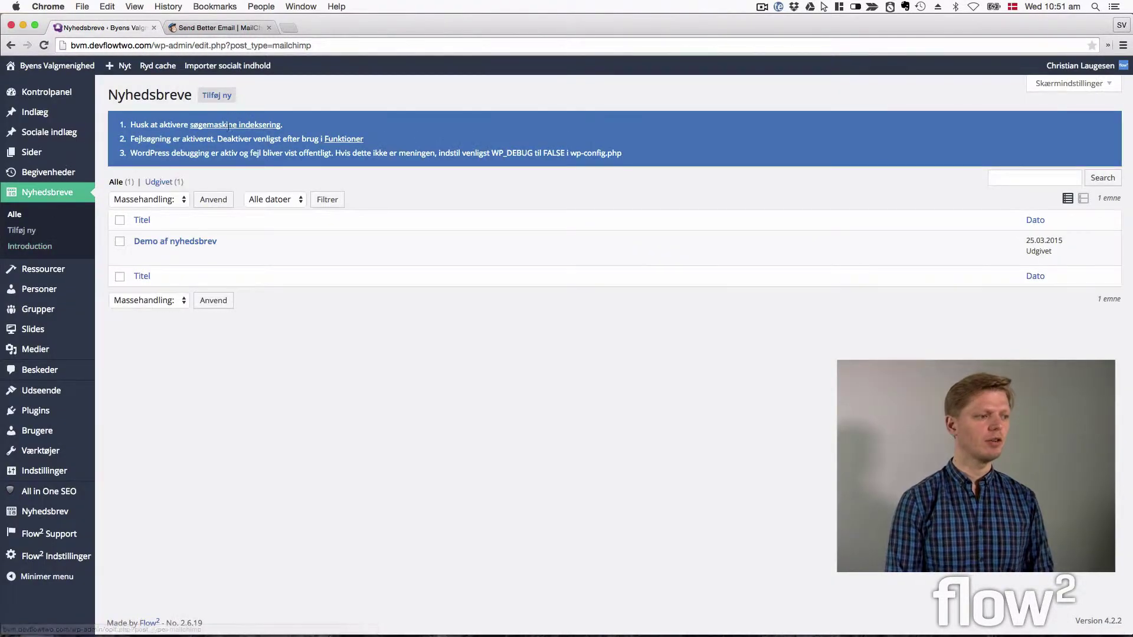
Step: Add a new newsletter with the title "Overskrift 1"
click(231, 98)
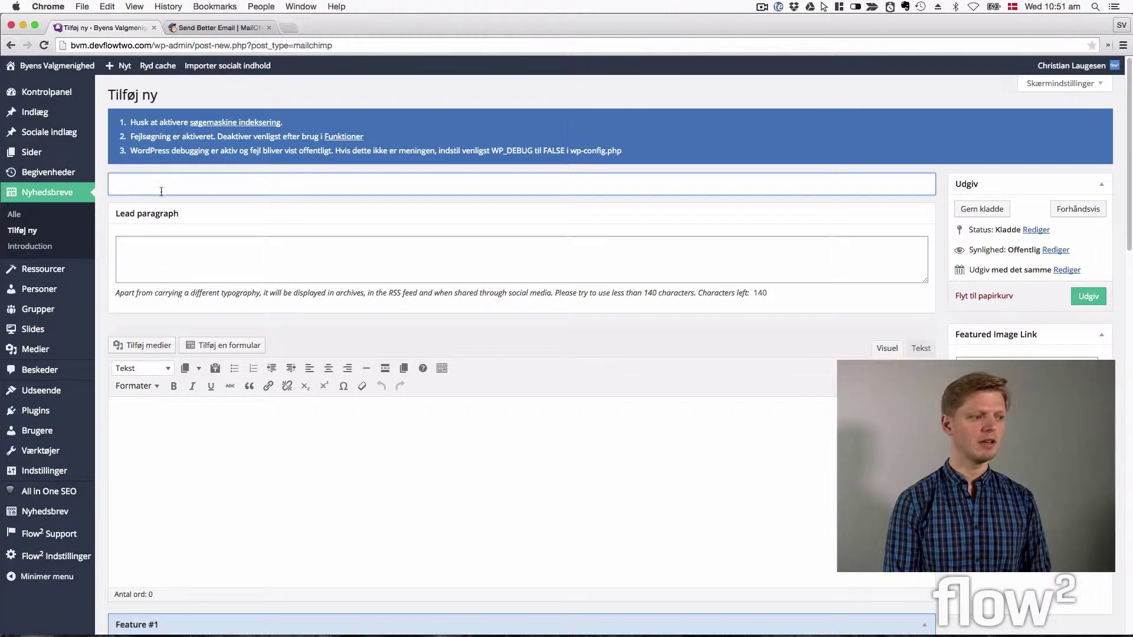
text(Overs)
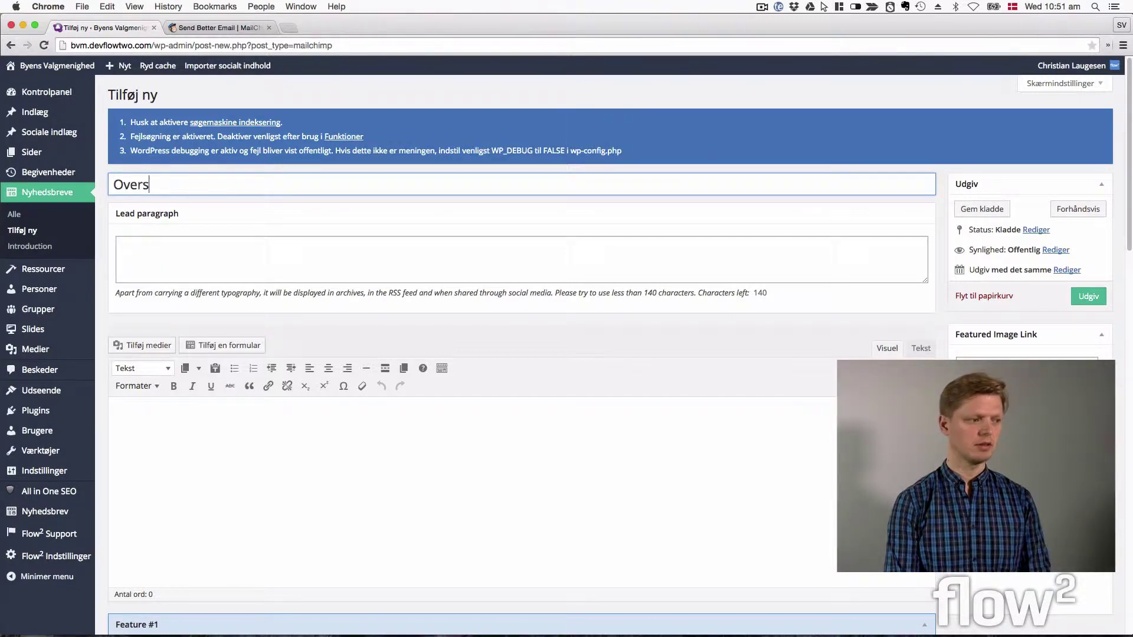
text(krift 1)
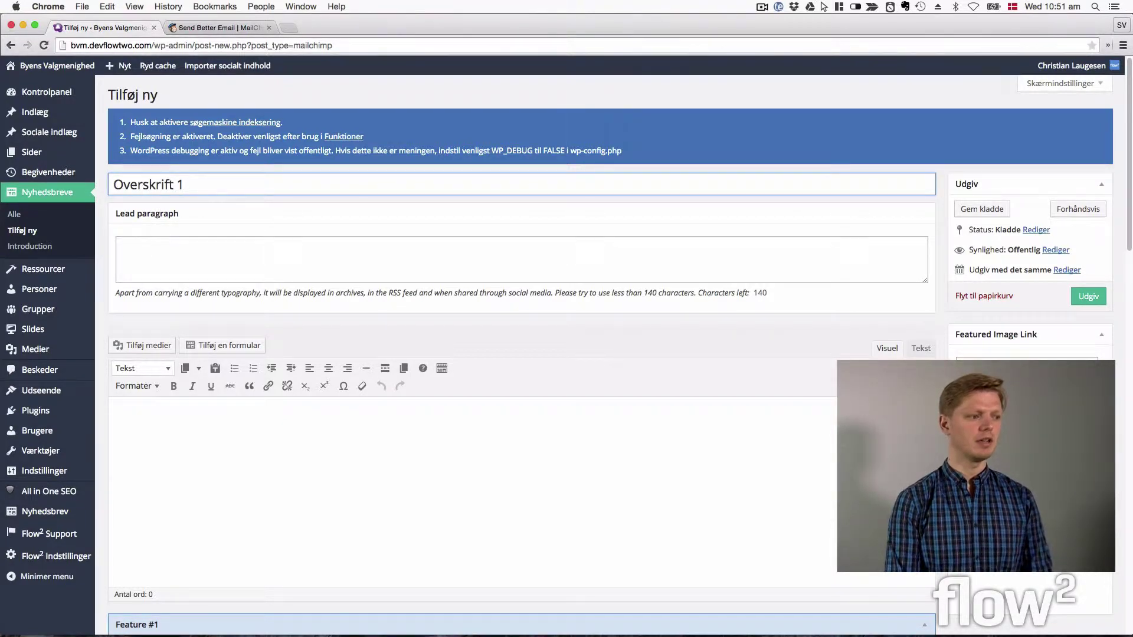
Step: Enter "Hovedlinje tekst" as the lead paragraph and "lorem ipsum." as the newsletter's body text
click(305, 414)
click(226, 262)
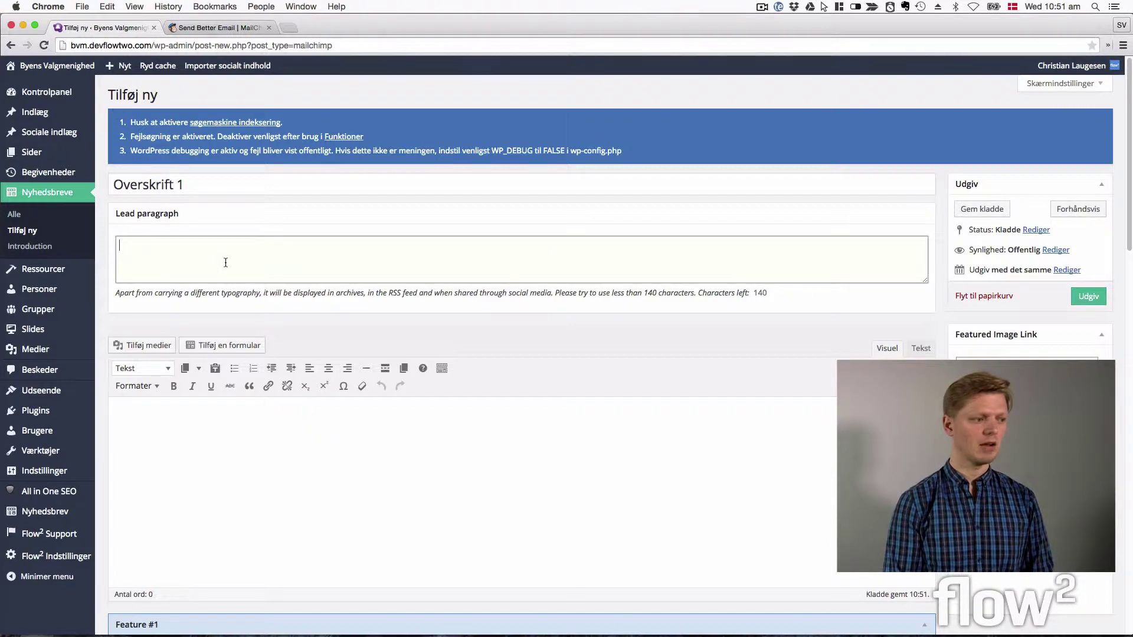
text(Hove)
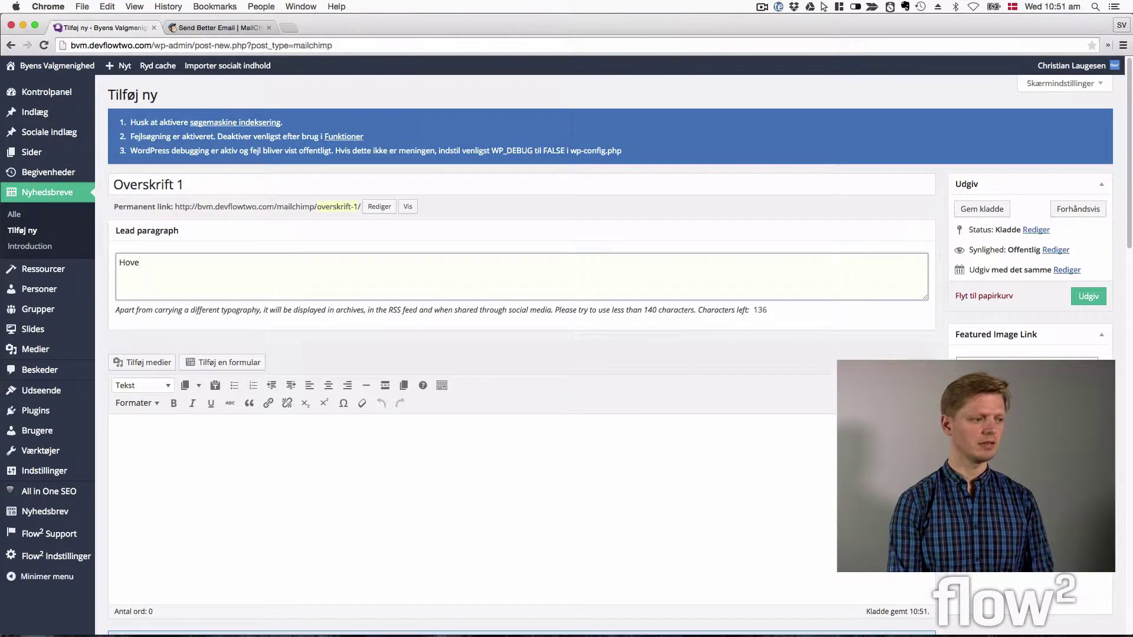
text(dlinje tekst)
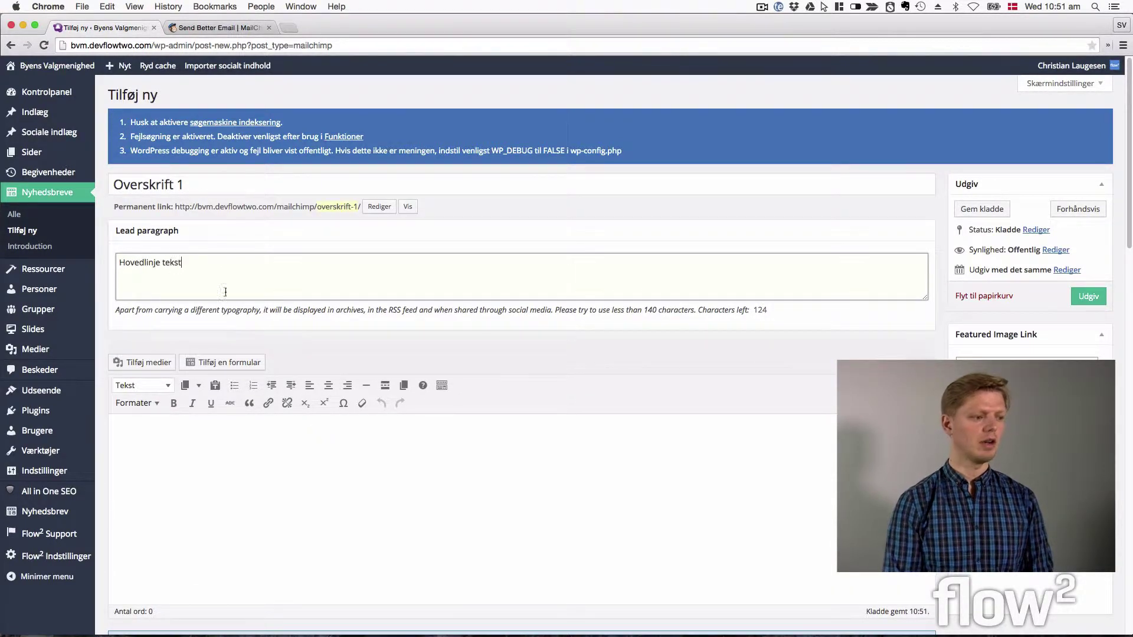
click(307, 507)
text(lorem ipsum.)
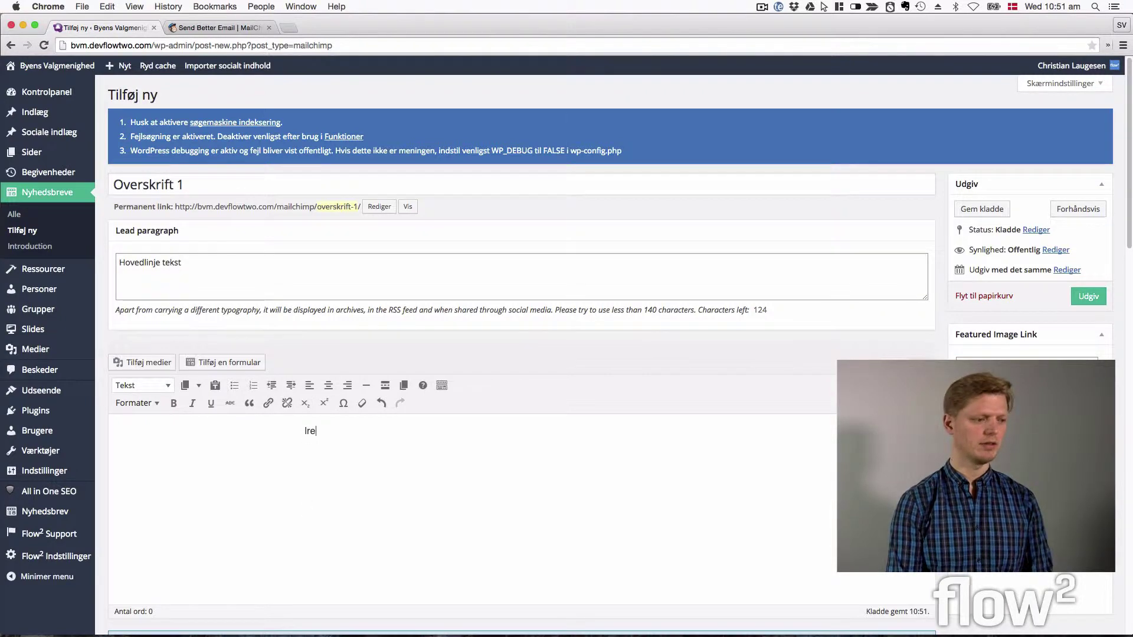
scroll(499, 477, down, 5)
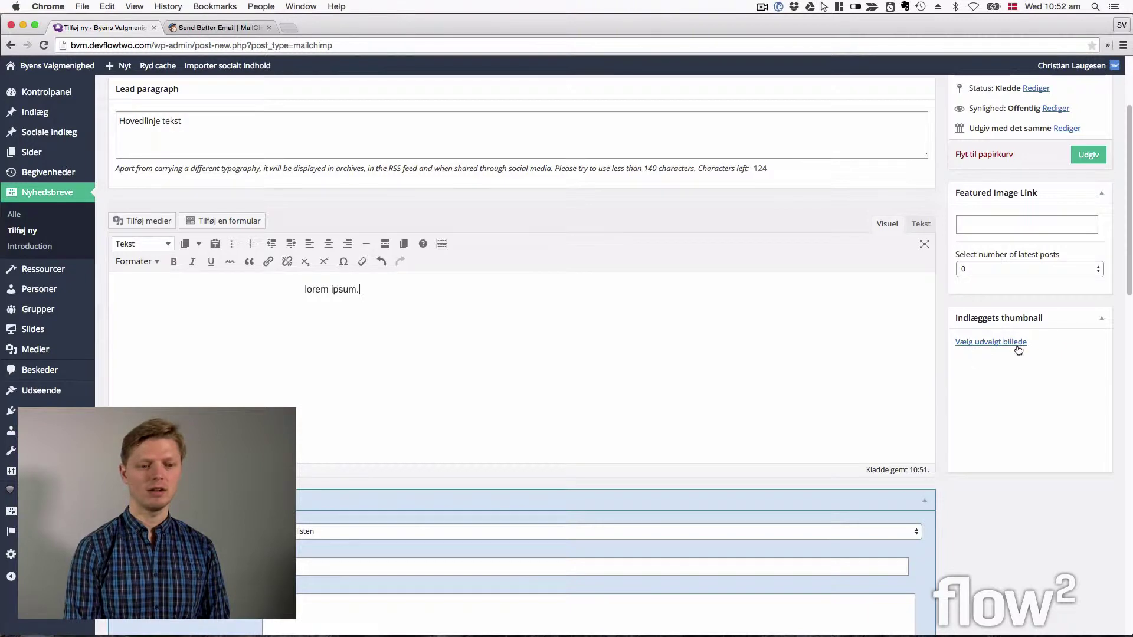
click(991, 342)
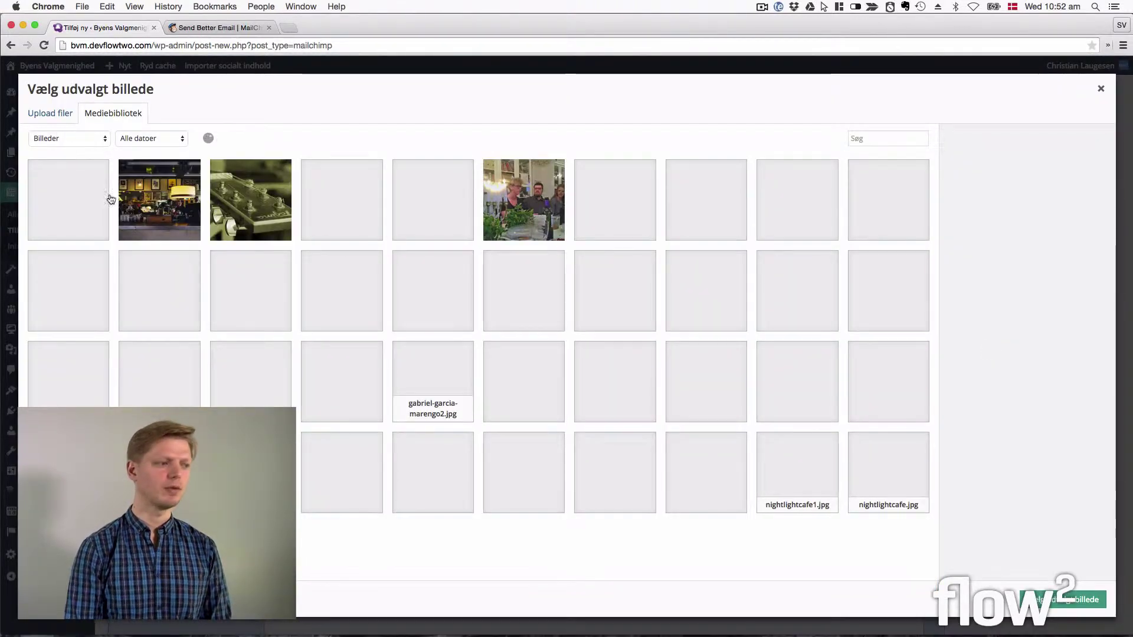
click(175, 202)
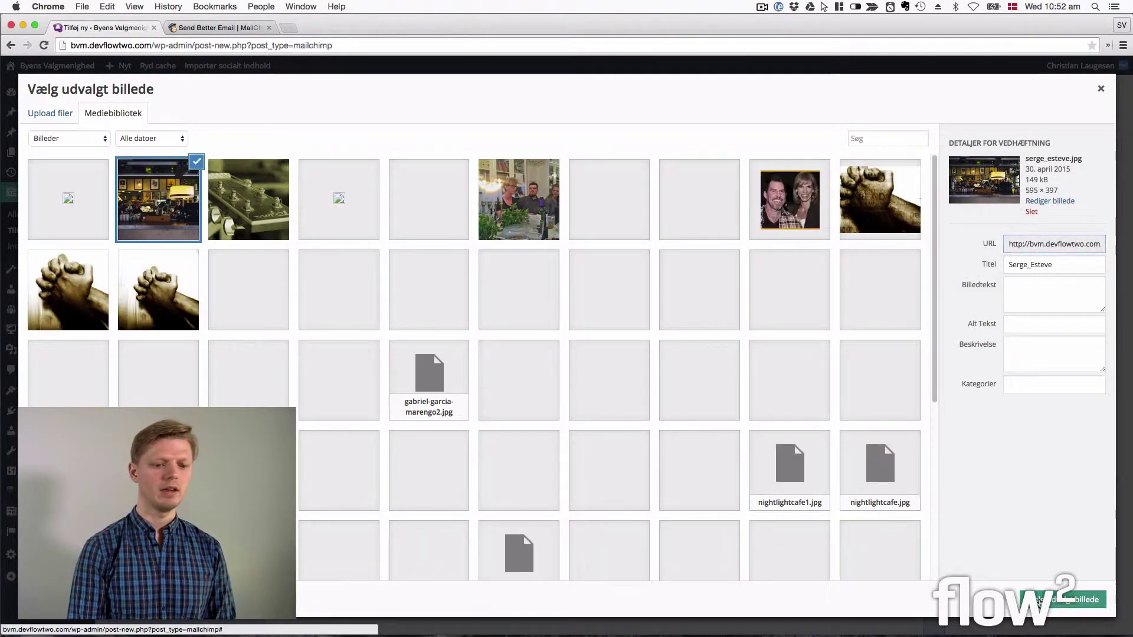
click(1040, 601)
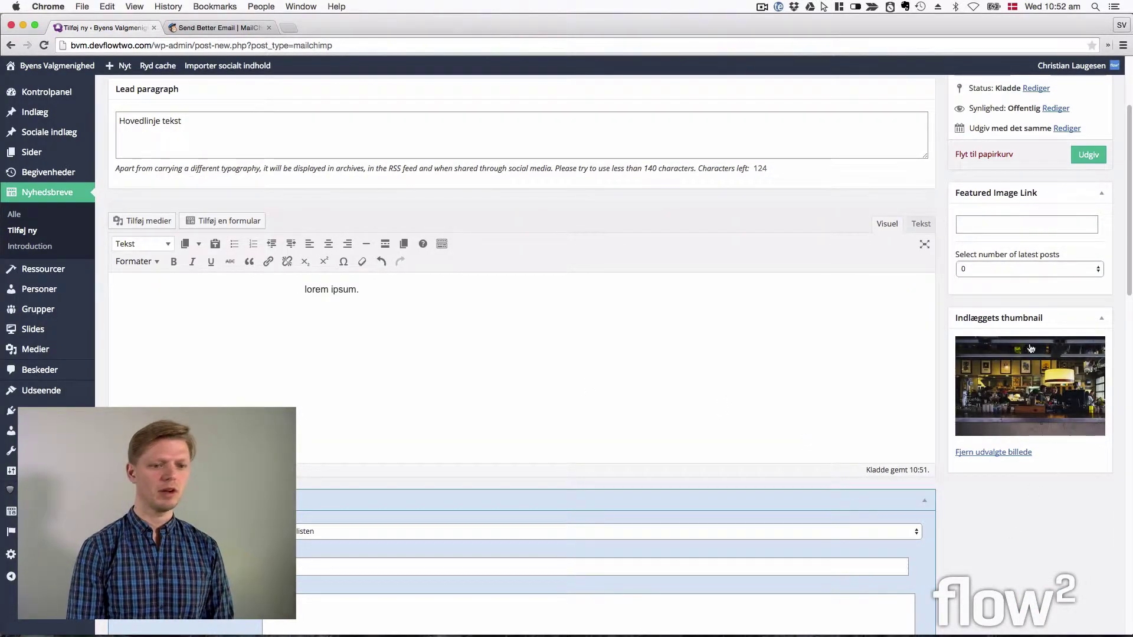
Step: Set the number of latest posts included in the newsletter to 2
click(1011, 226)
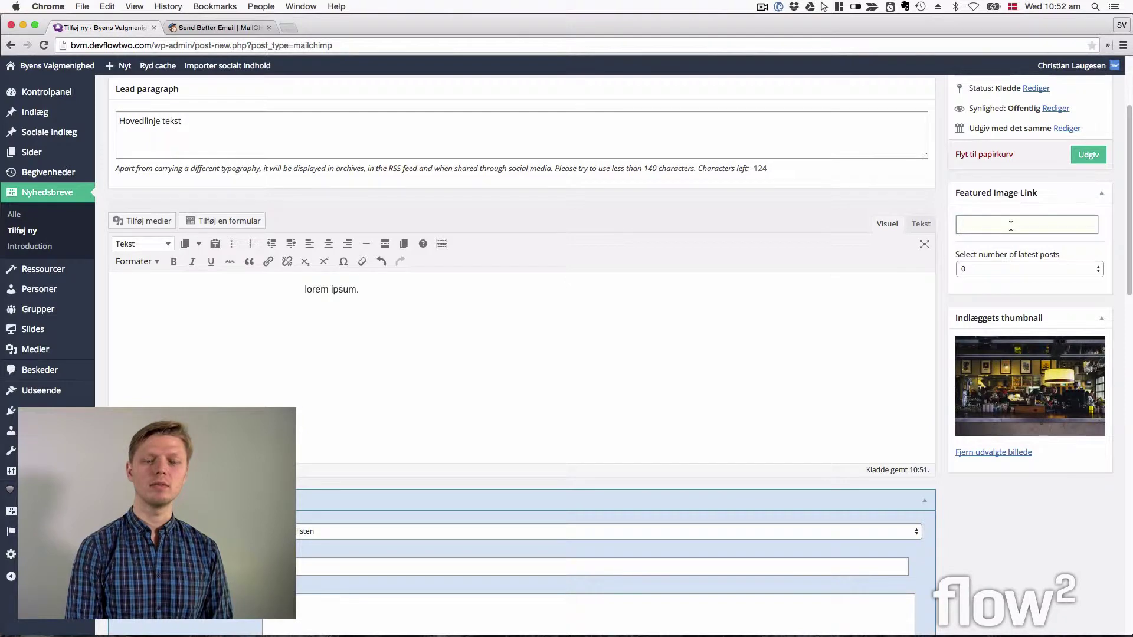
click(996, 269)
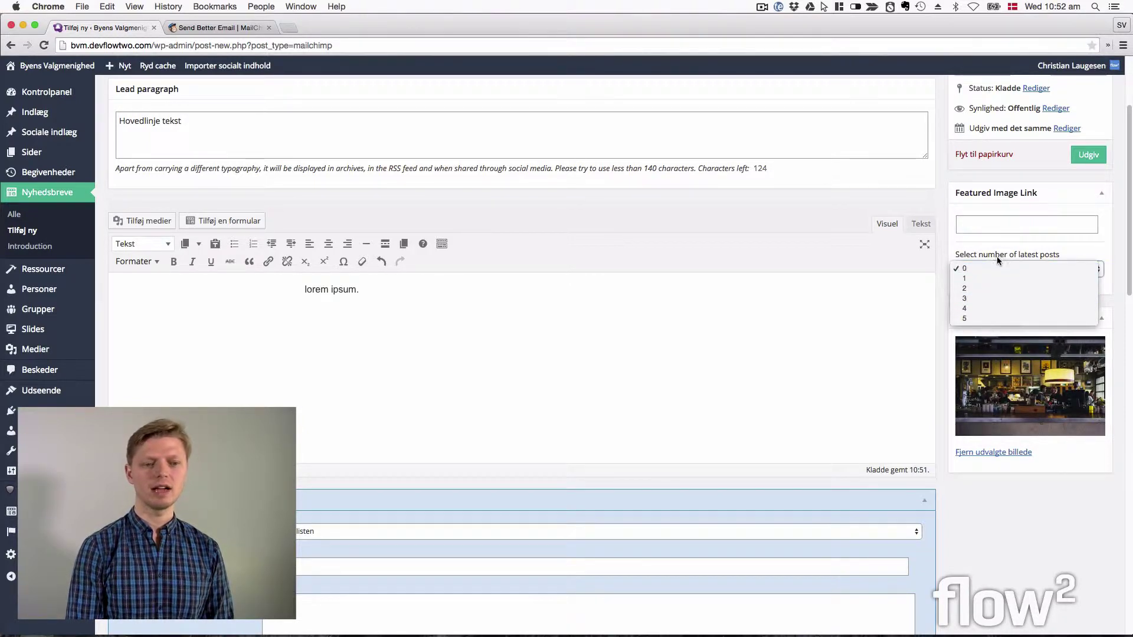
click(997, 254)
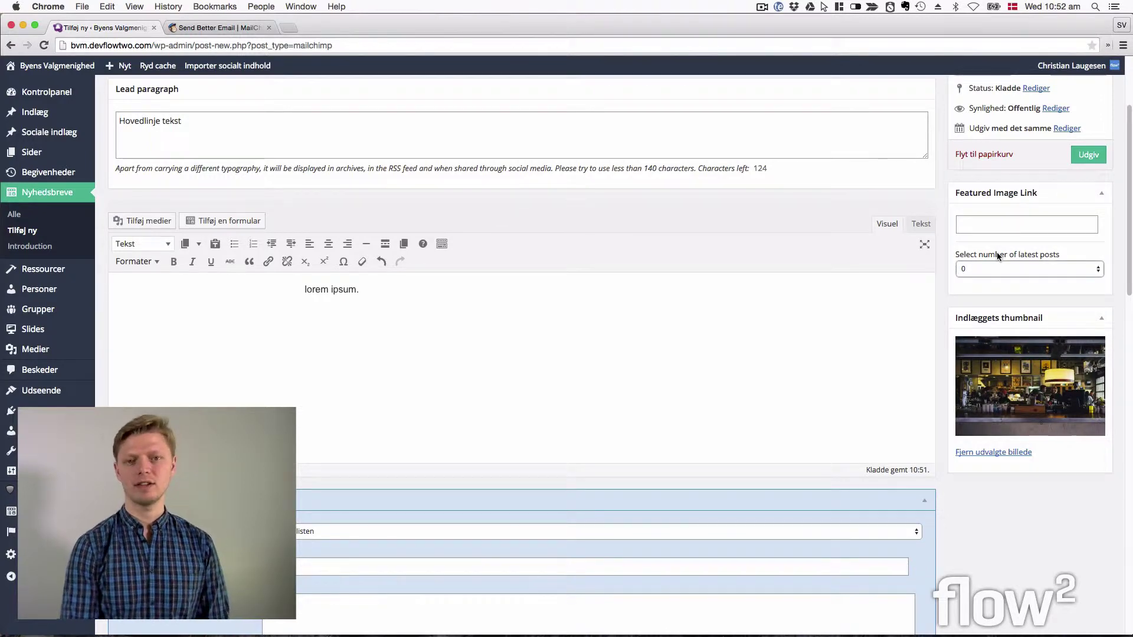
click(997, 269)
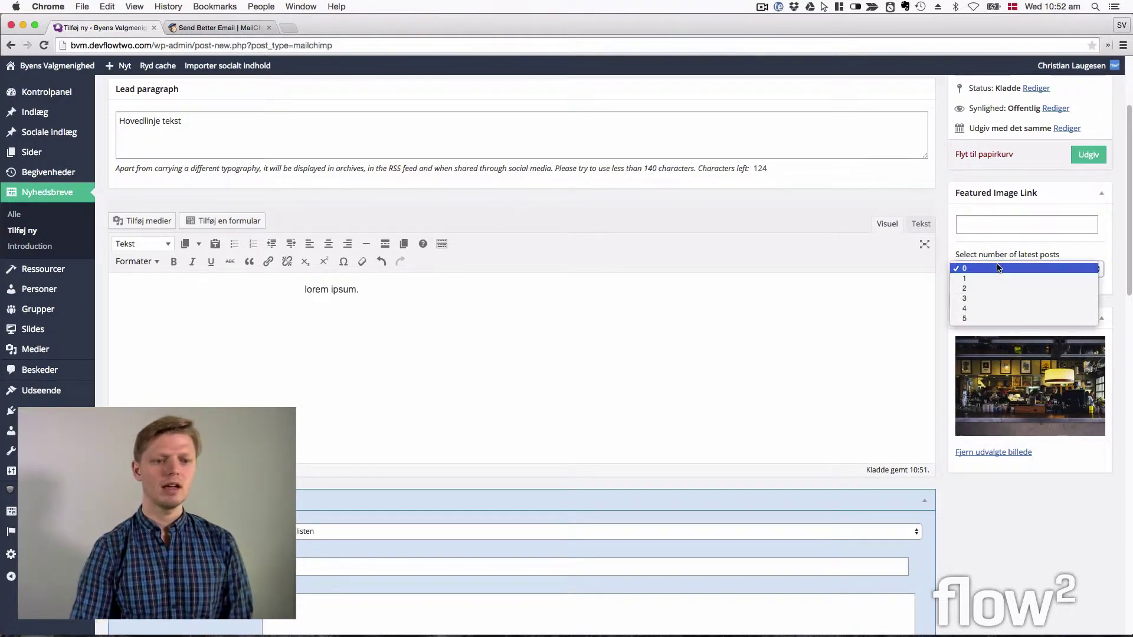
click(996, 288)
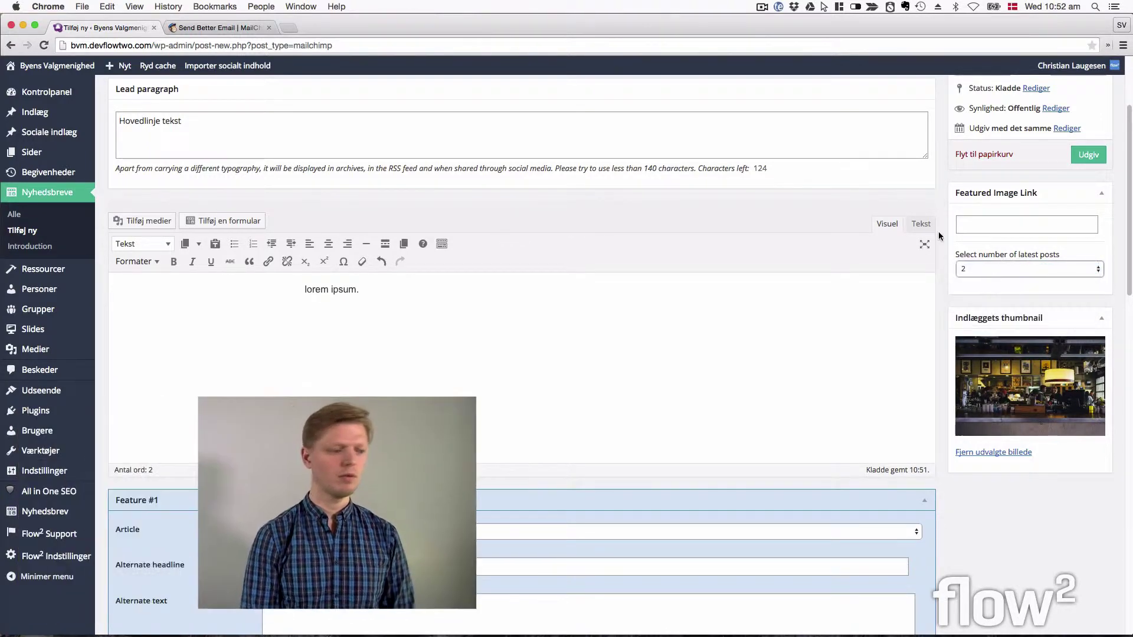
Step: For Feature #1, choose the article "Køkkenhold til formiddaggudstjenest..." and enter "Alternativ overskrift" as its alternate headline
scroll(632, 316, down, 5)
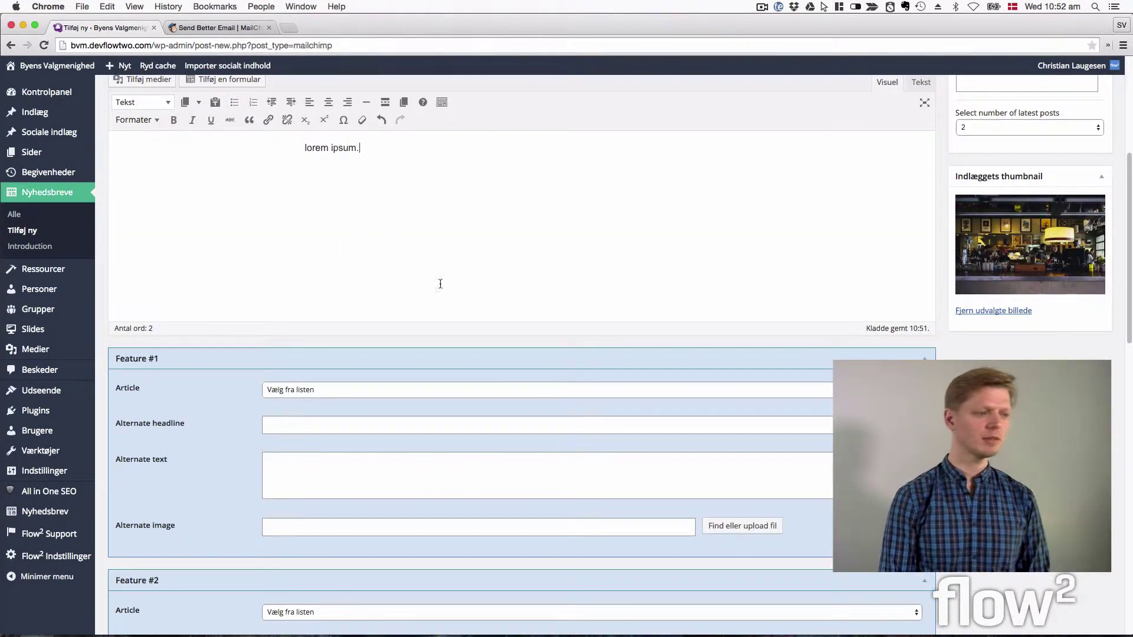
scroll(336, 392, down, 5)
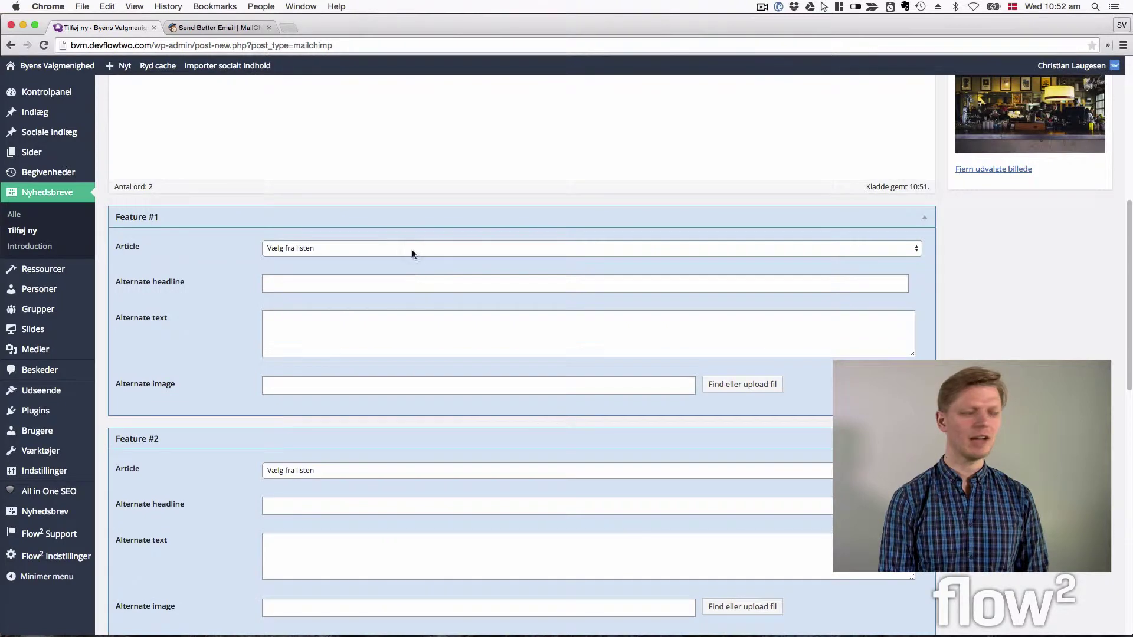
click(412, 250)
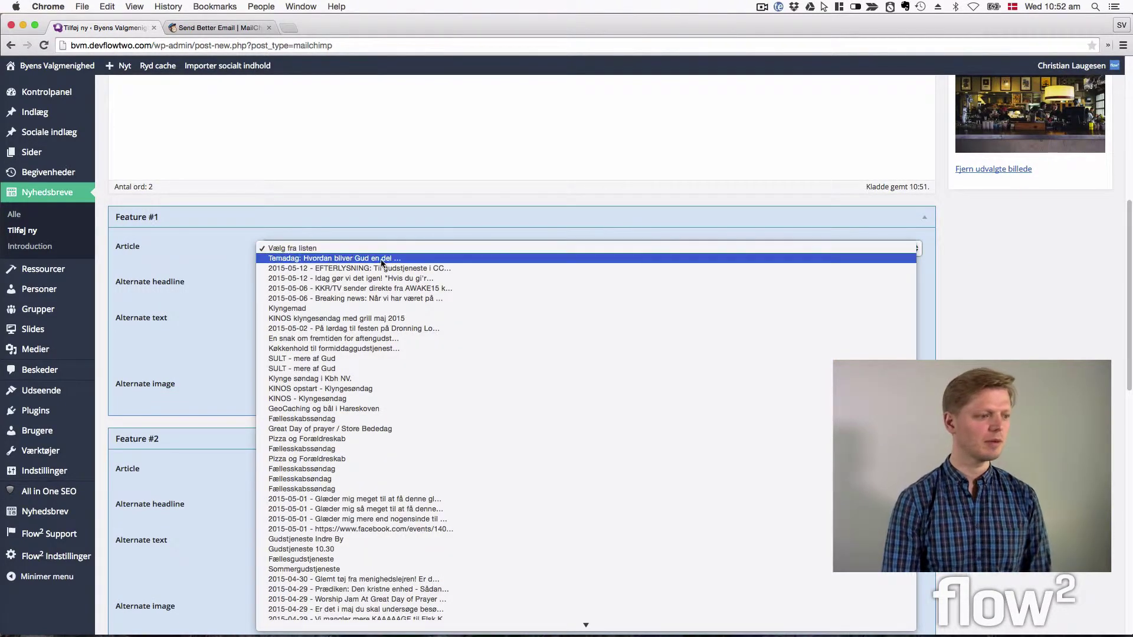
click(353, 350)
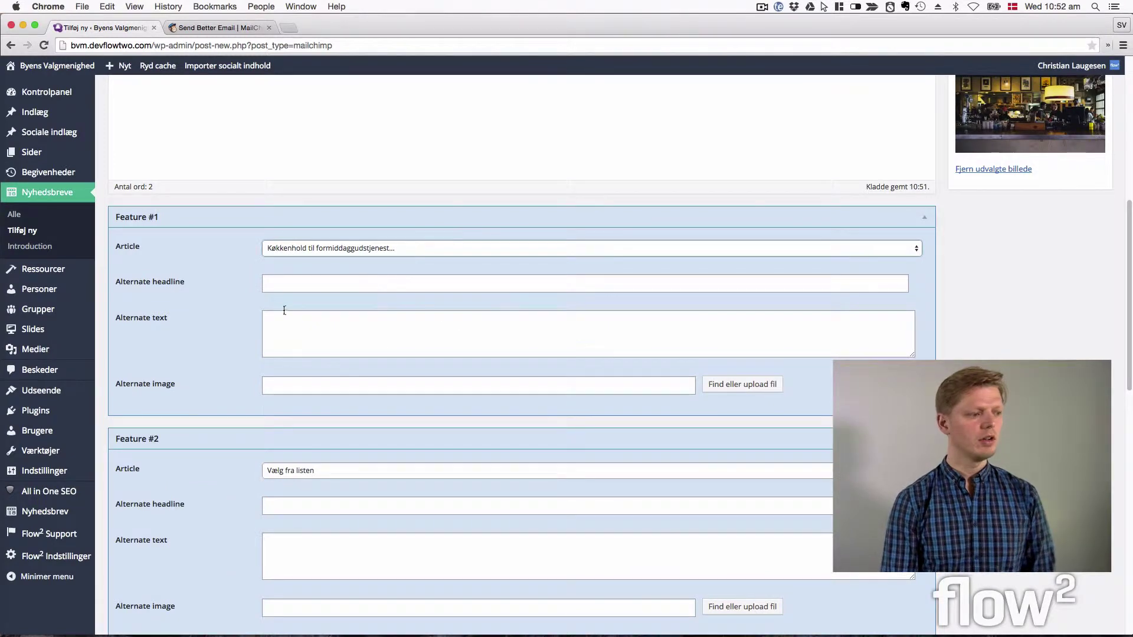
click(334, 286)
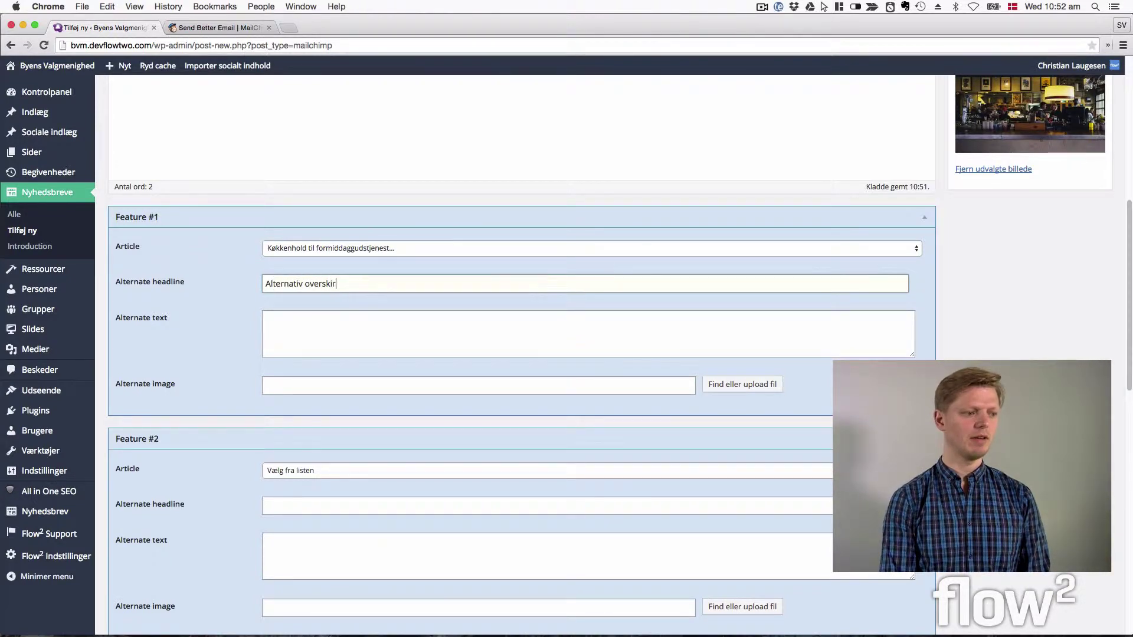
click(348, 351)
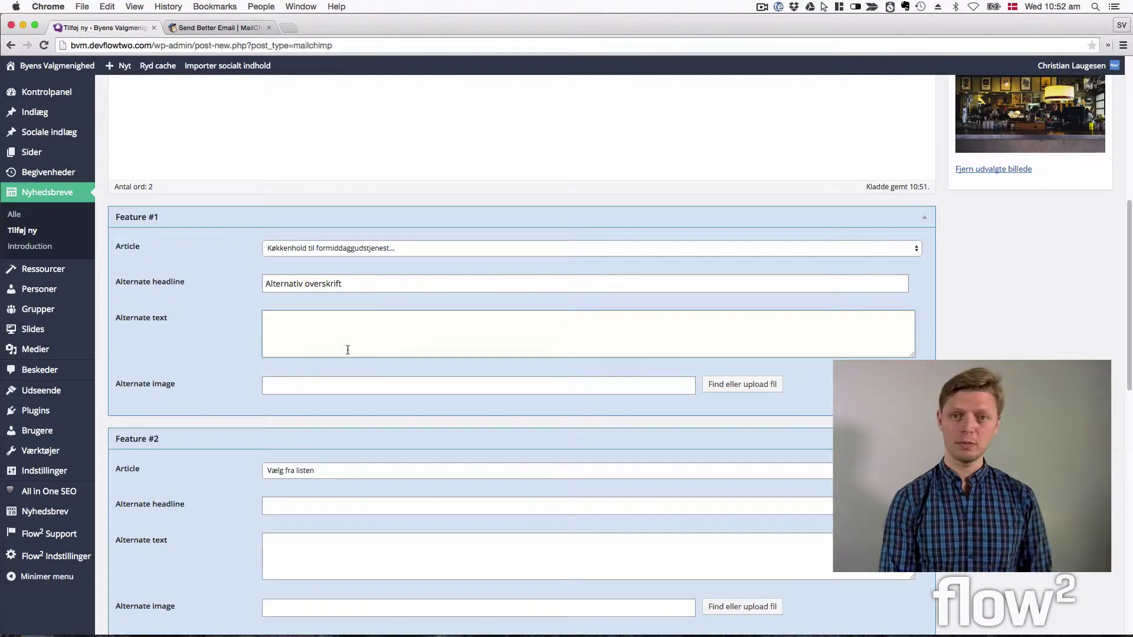
Step: Use elsk-koebenhavn-slideshow.jpg from the media library as Feature #1's alternate image
scroll(347, 350, down, 3)
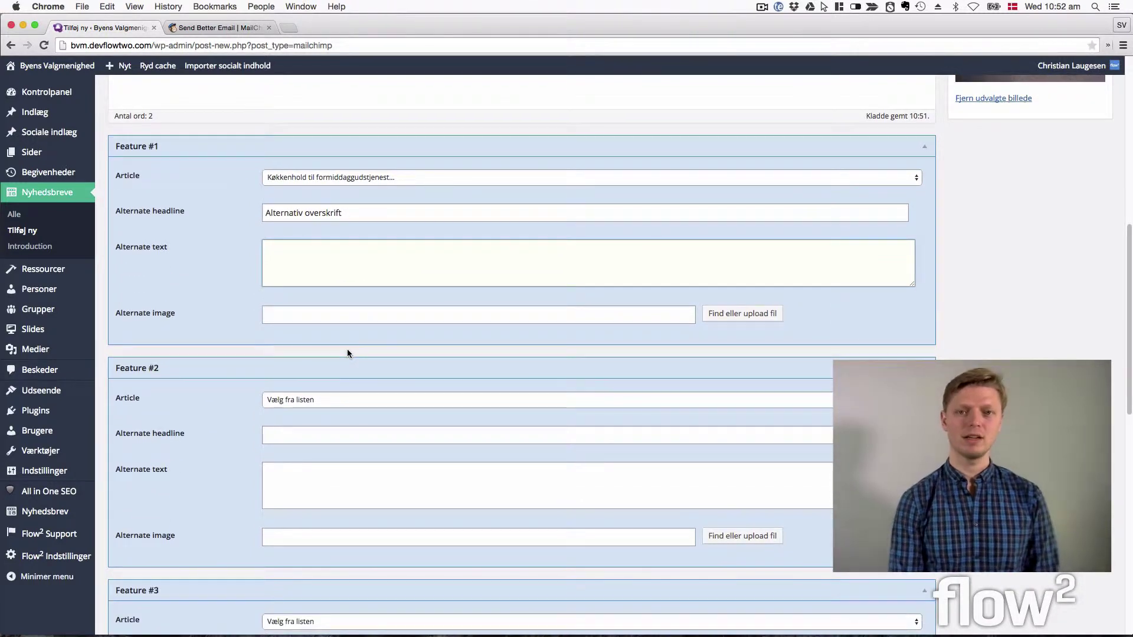
click(371, 316)
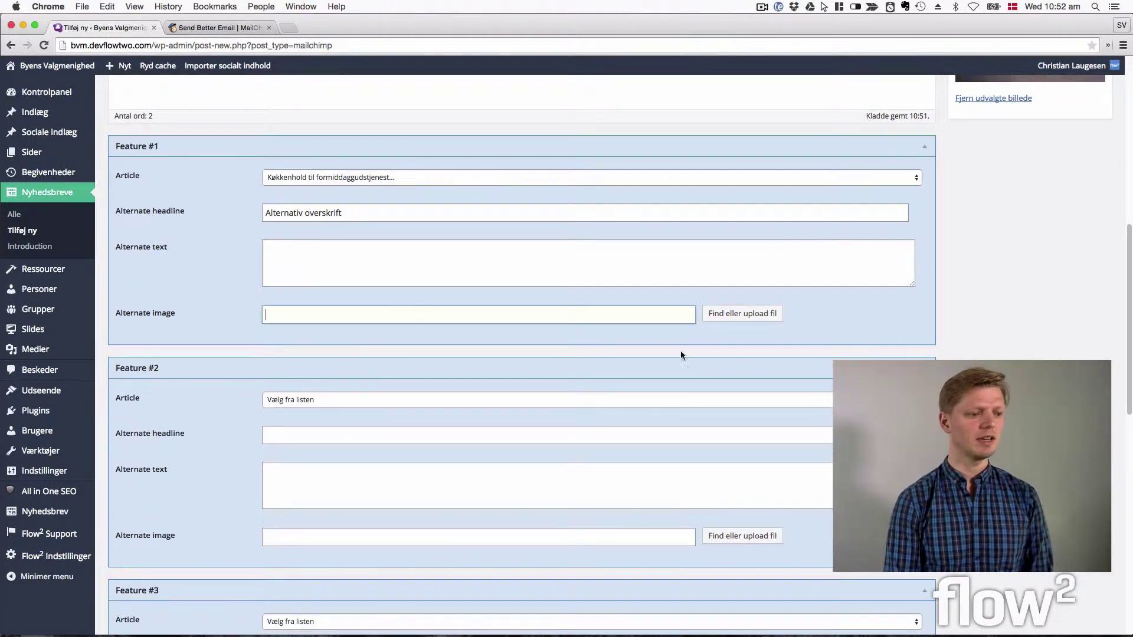
click(733, 313)
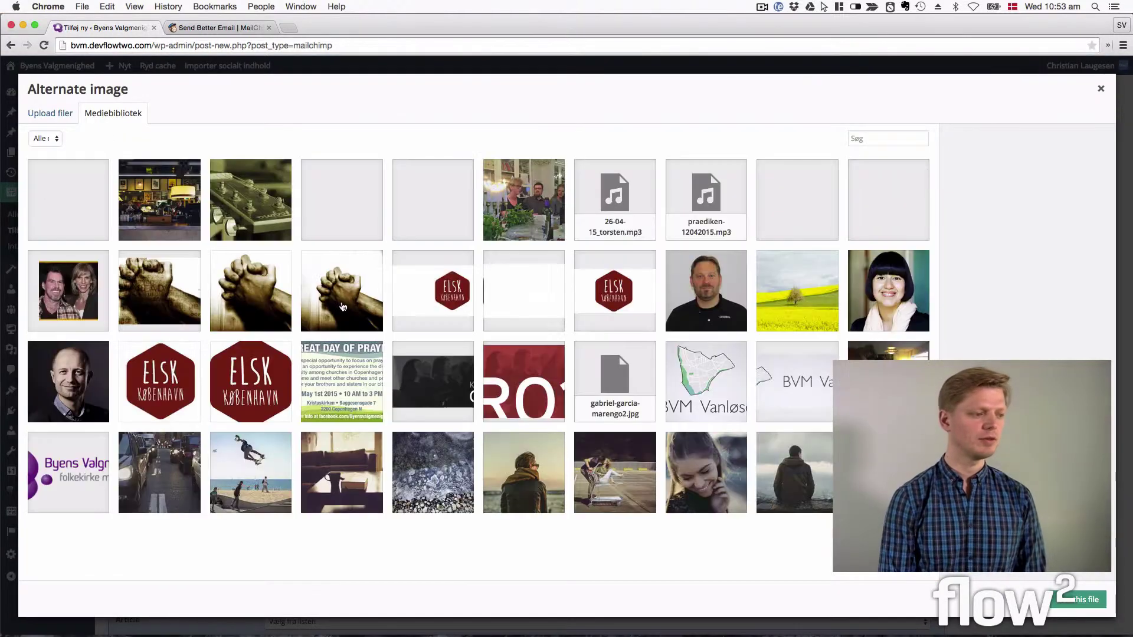
click(165, 386)
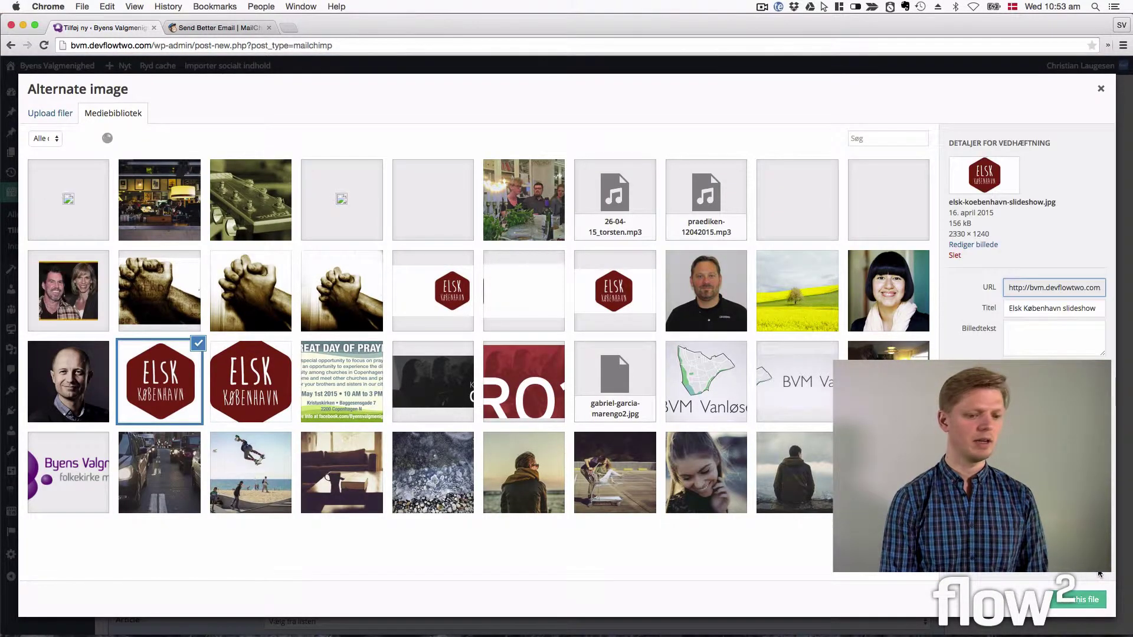
click(1082, 599)
Step: Look over the remaining feature sections and publish the newsletter
scroll(712, 468, down, 13)
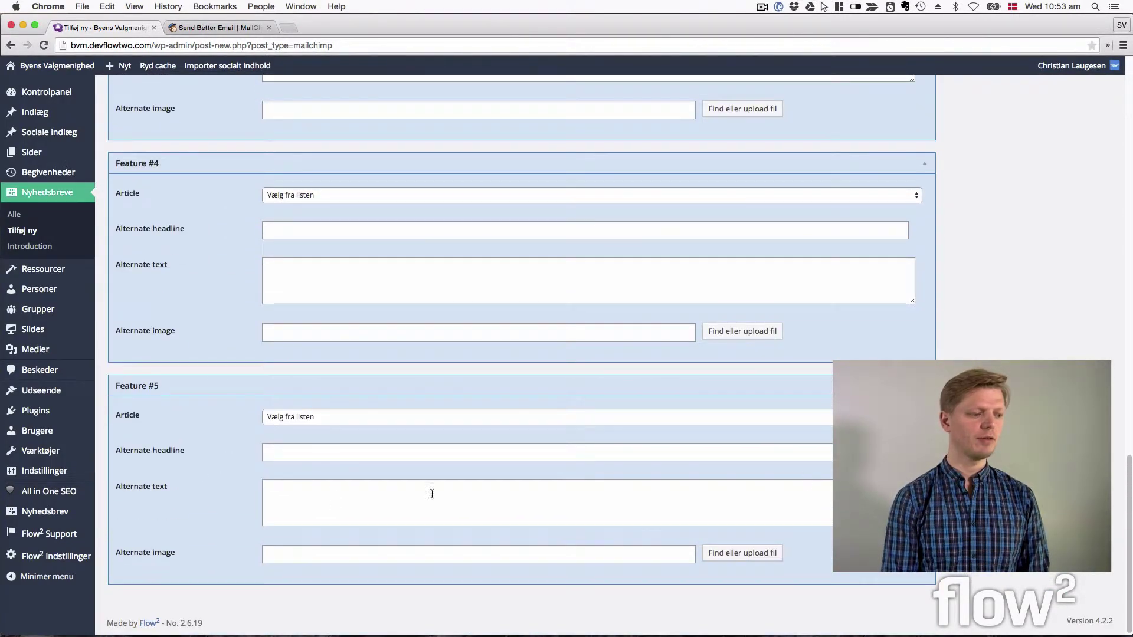
scroll(884, 248, up, 15)
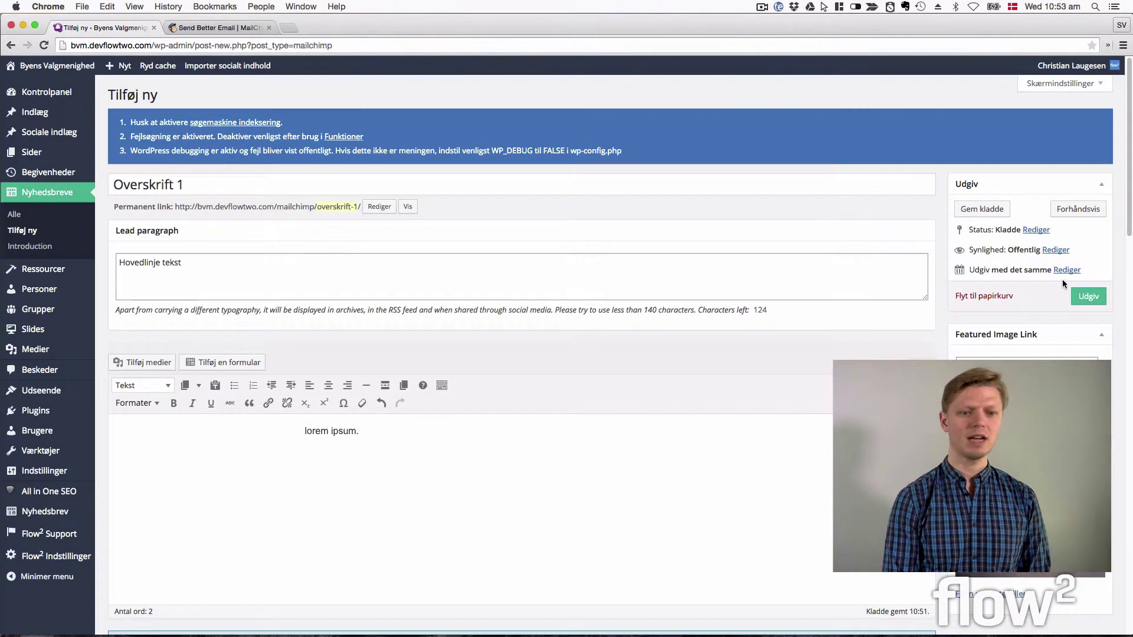
click(1075, 297)
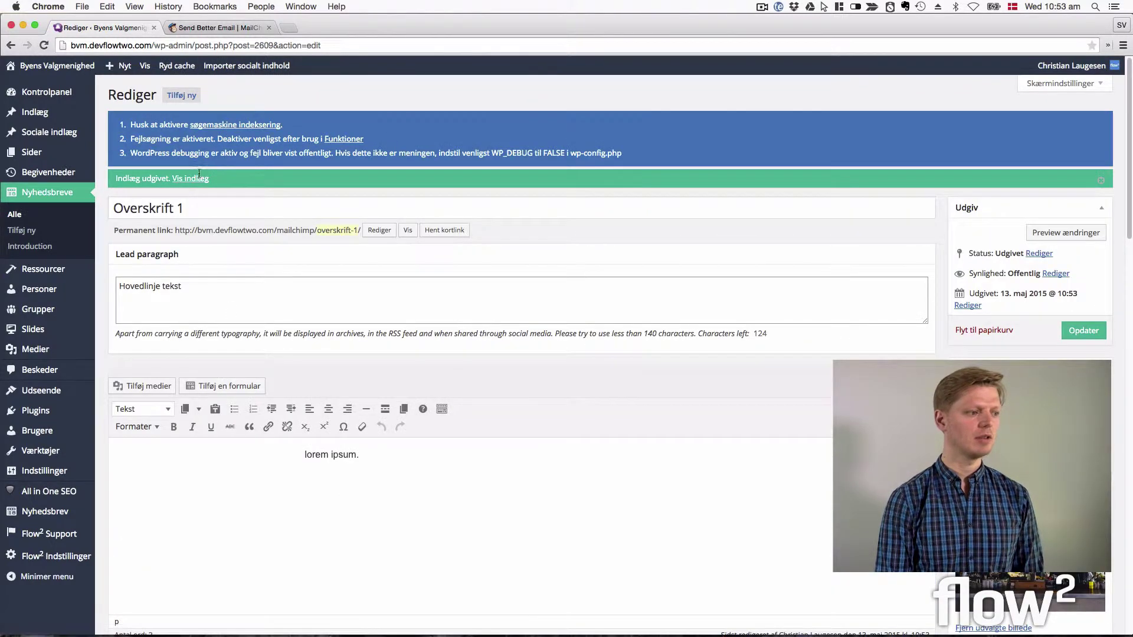
Step: View the published newsletter page and check its web address and its content from header to footer
click(197, 178)
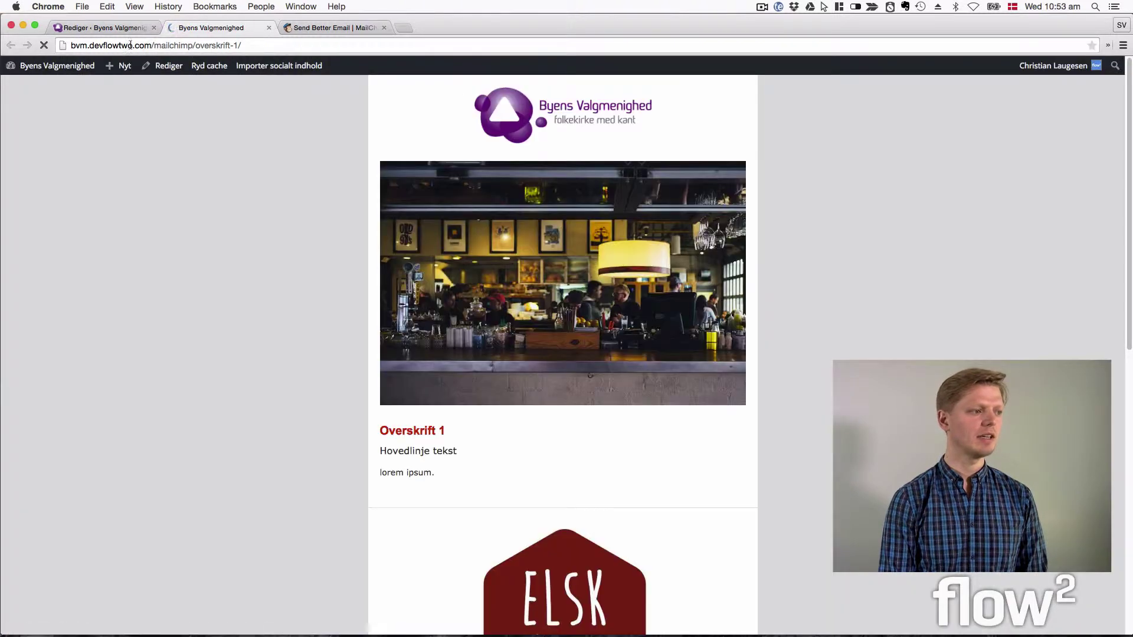
drag(153, 45, 265, 45)
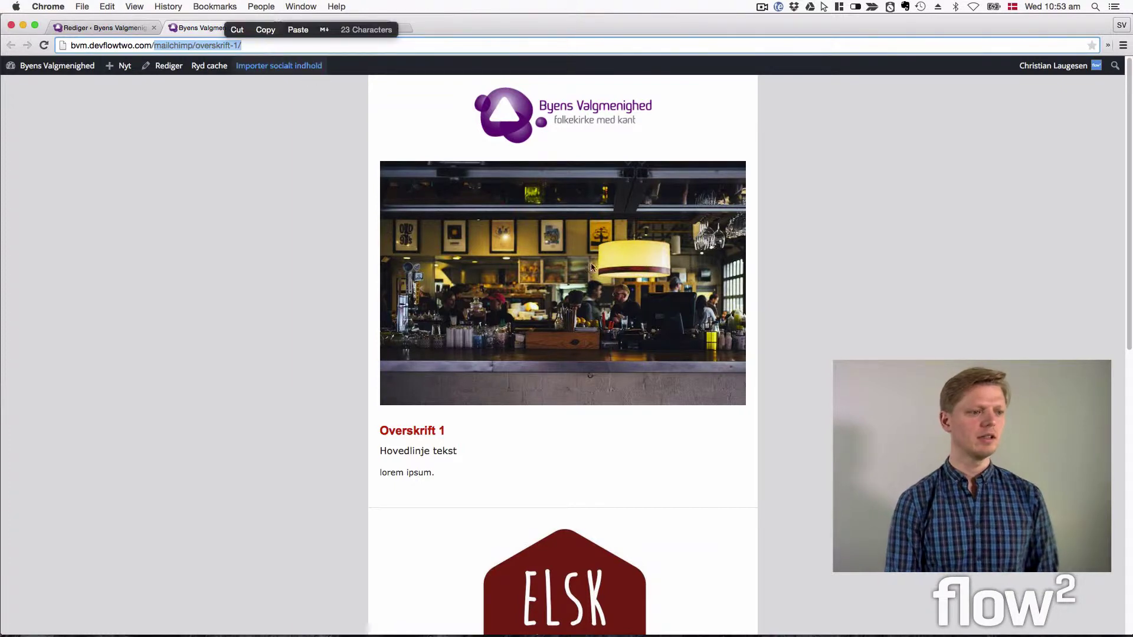
click(780, 295)
scroll(780, 292, down, 10)
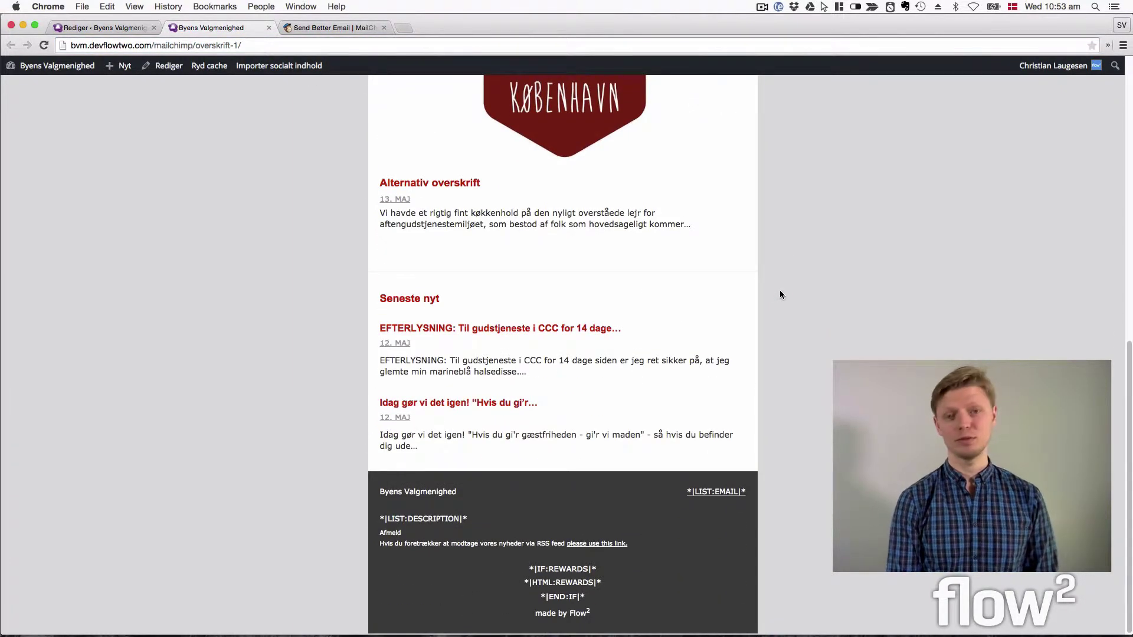
scroll(780, 295, up, 10)
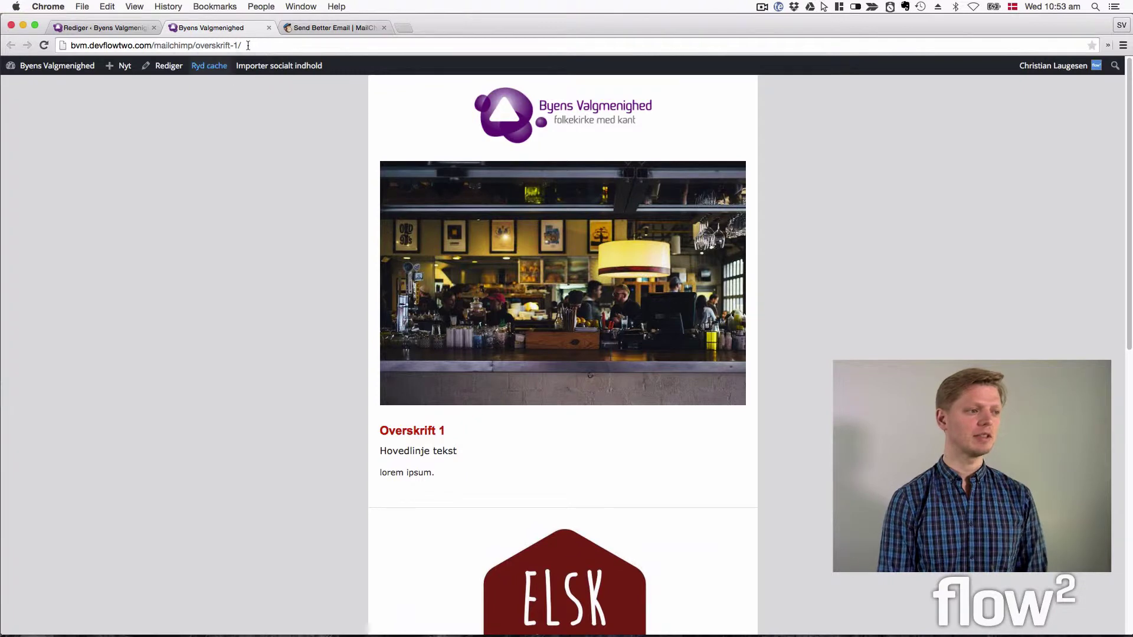
Step: Copy the published newsletter's full web address, and switch to MailChimp and log in
click(248, 47)
key(super+c)
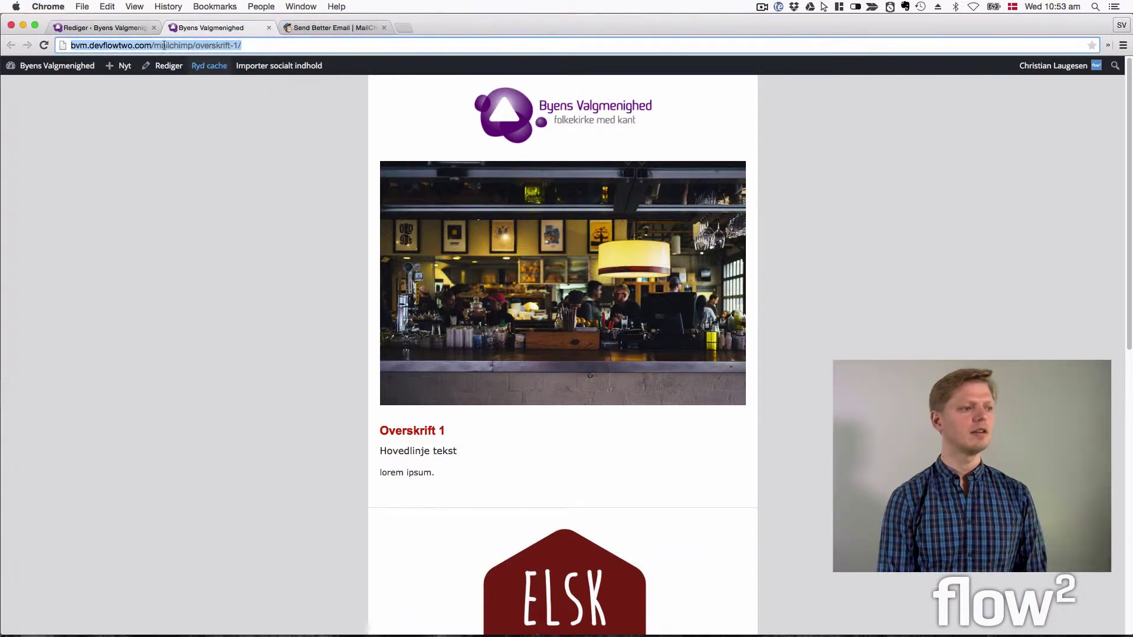
click(335, 30)
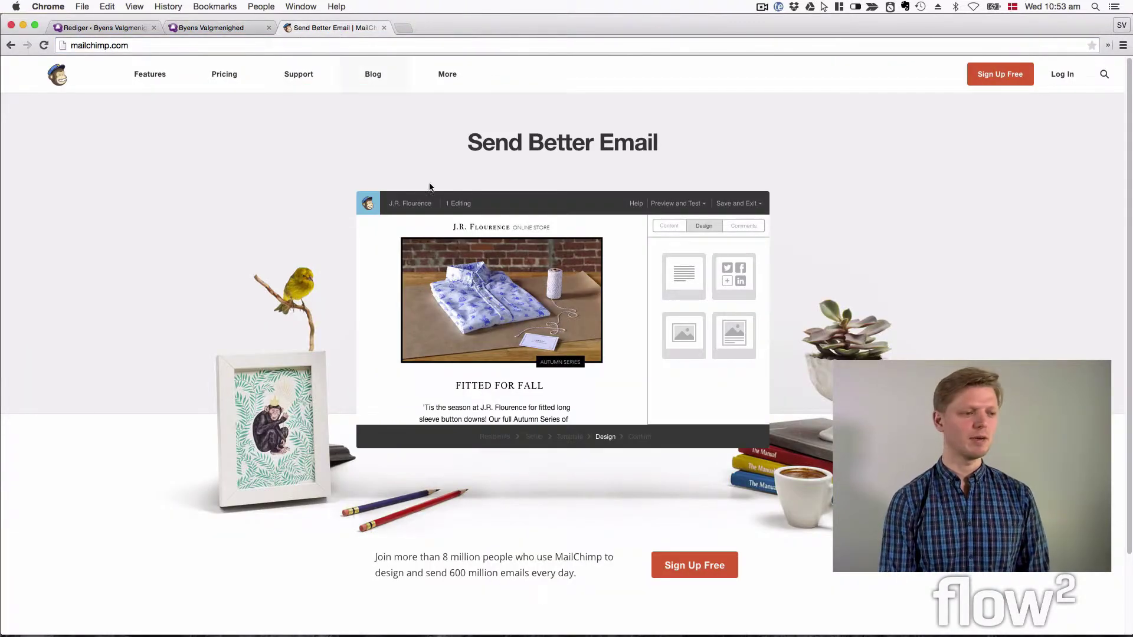
click(1066, 77)
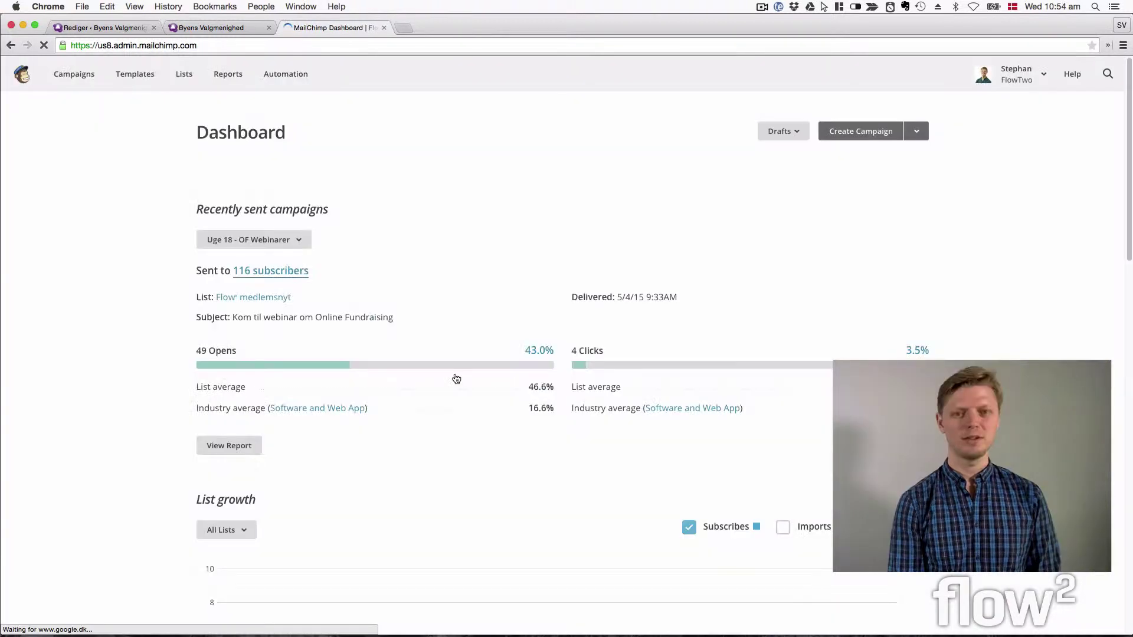
Step: Create a regular campaign addressed to the entire "Flow² medlemsnyt" list and proceed to its setup
click(877, 139)
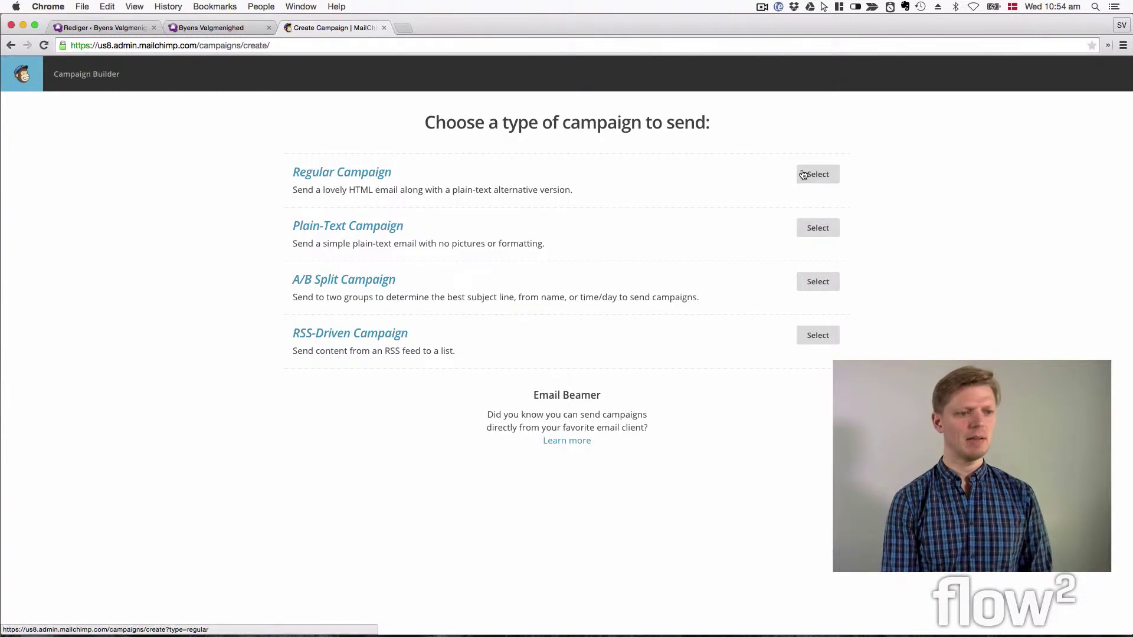
click(816, 177)
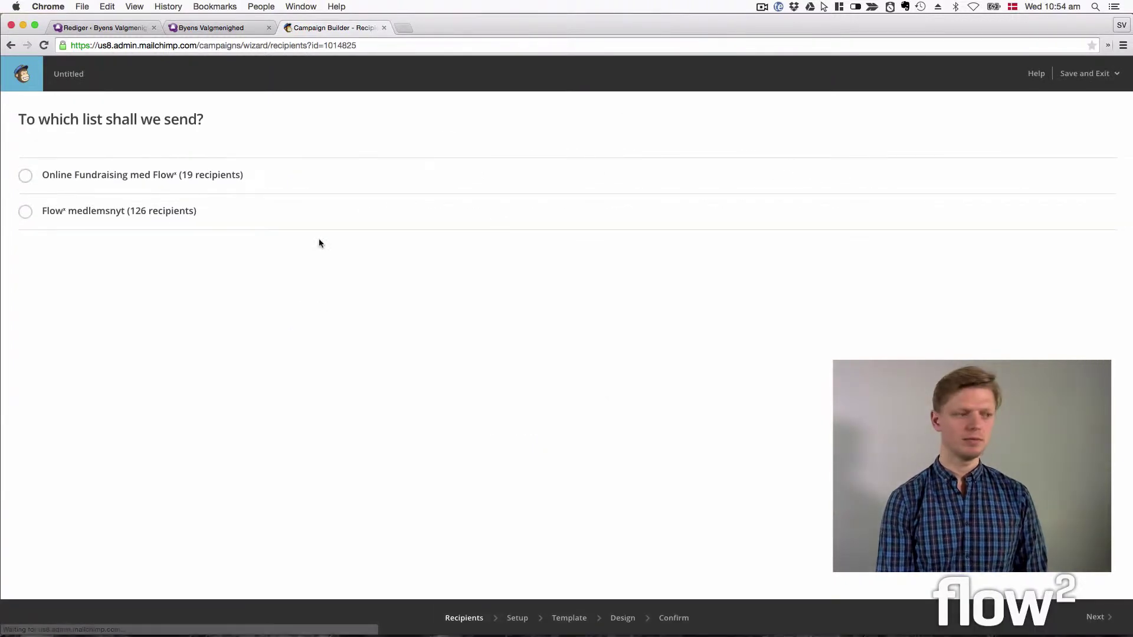
click(26, 213)
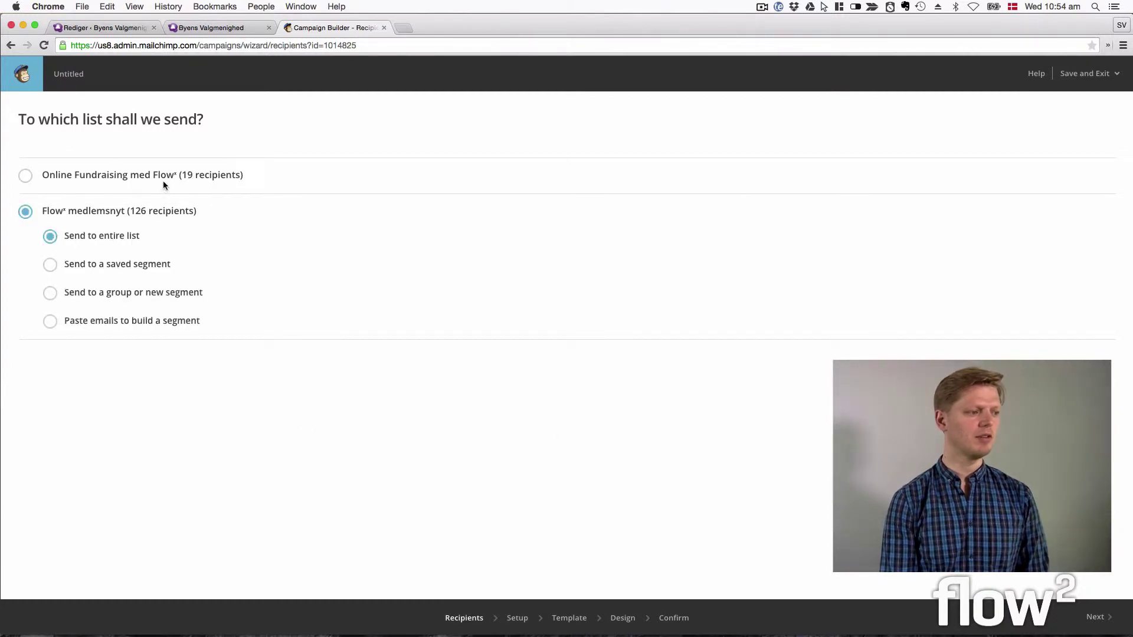
click(1098, 619)
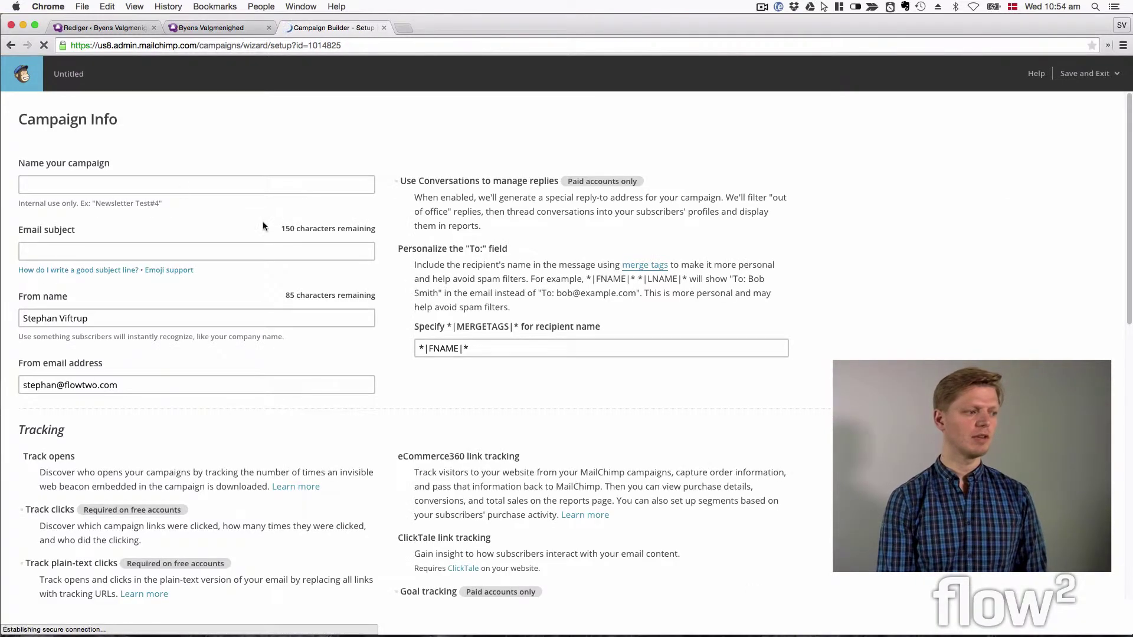
Step: Name the MailChimp campaign "test"
click(143, 182)
text(t)
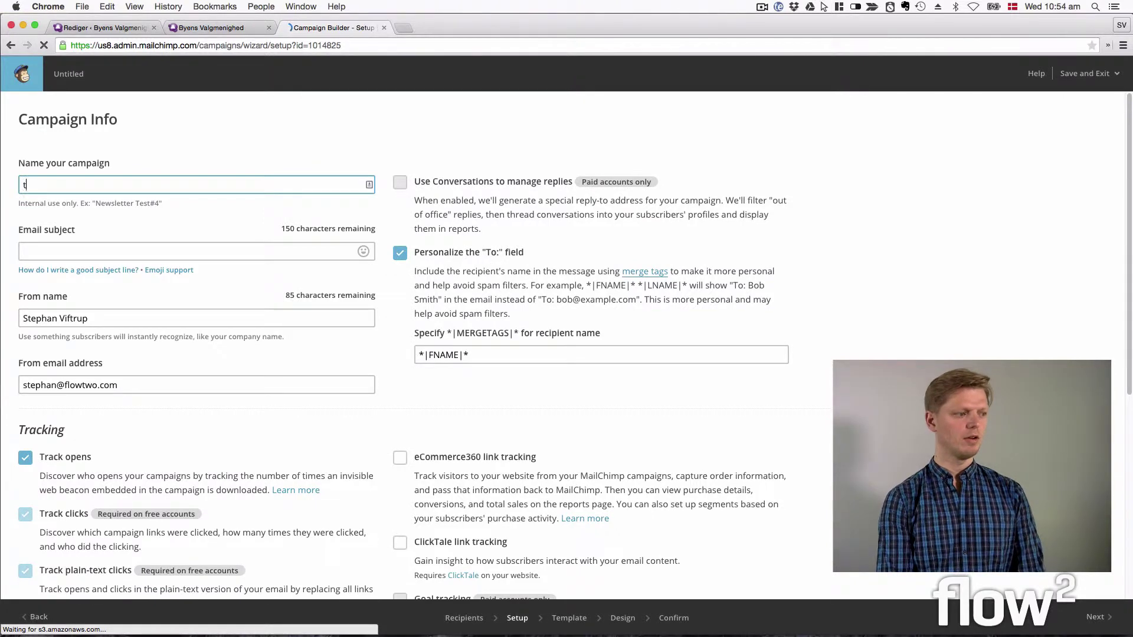
text(est)
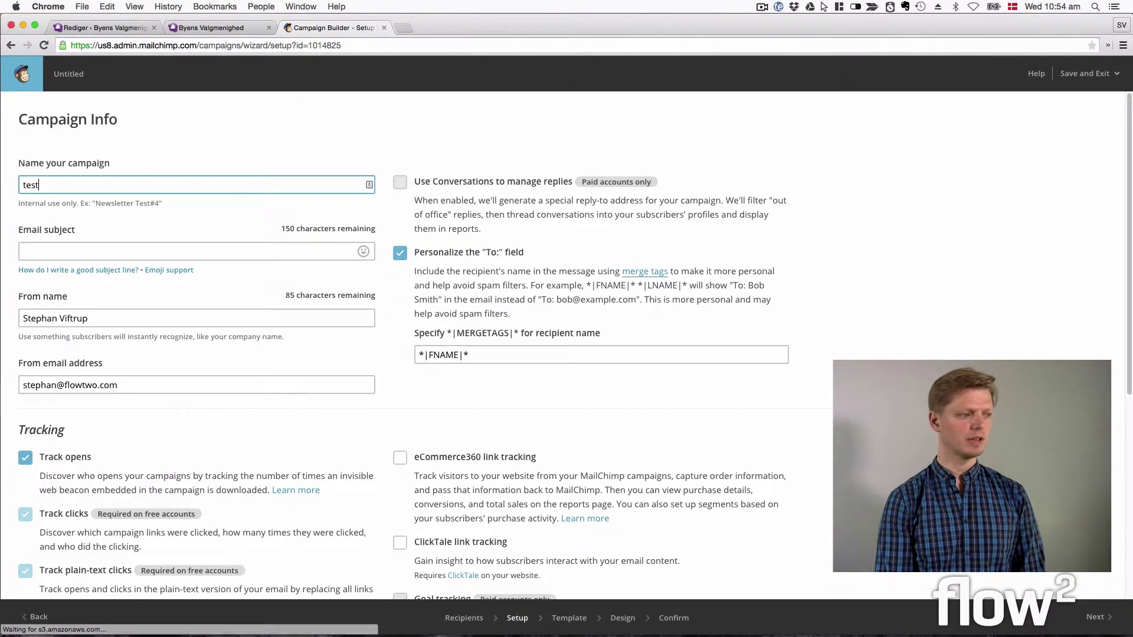
Step: Set the campaign's email subject to "test overskrift" and proceed to the template selection
click(88, 252)
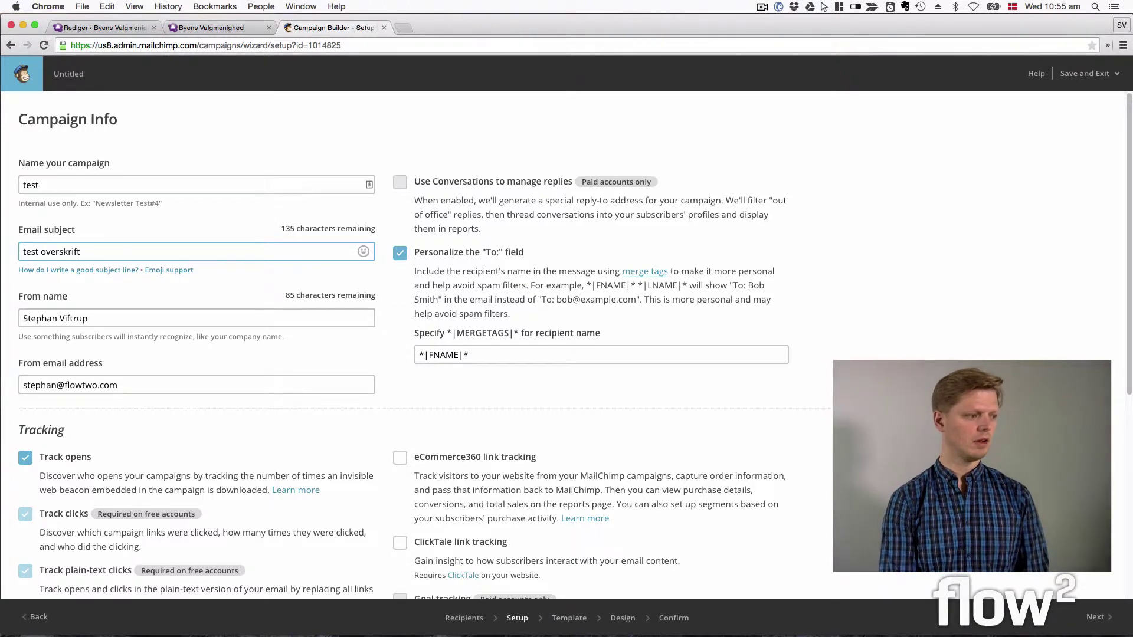
scroll(88, 323, down, 6)
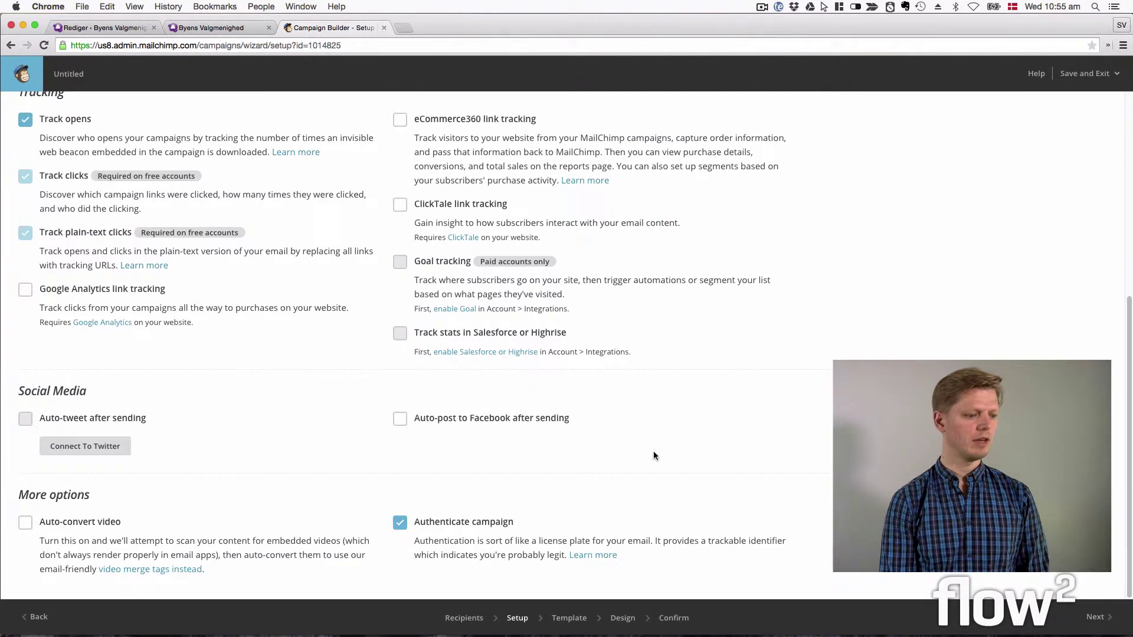
click(1099, 621)
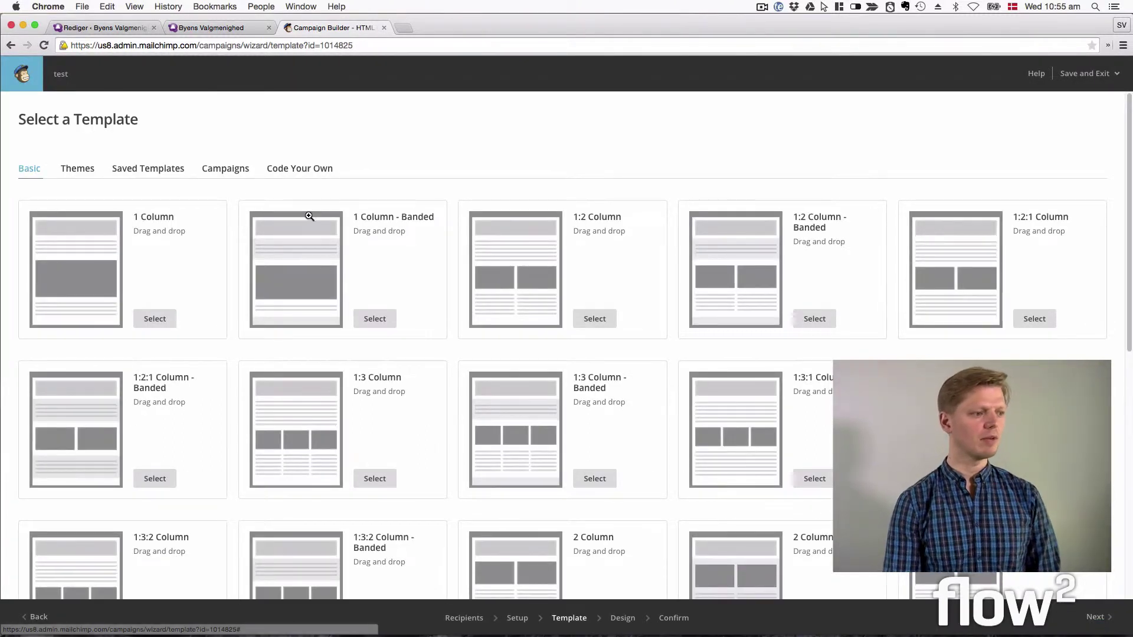
click(294, 168)
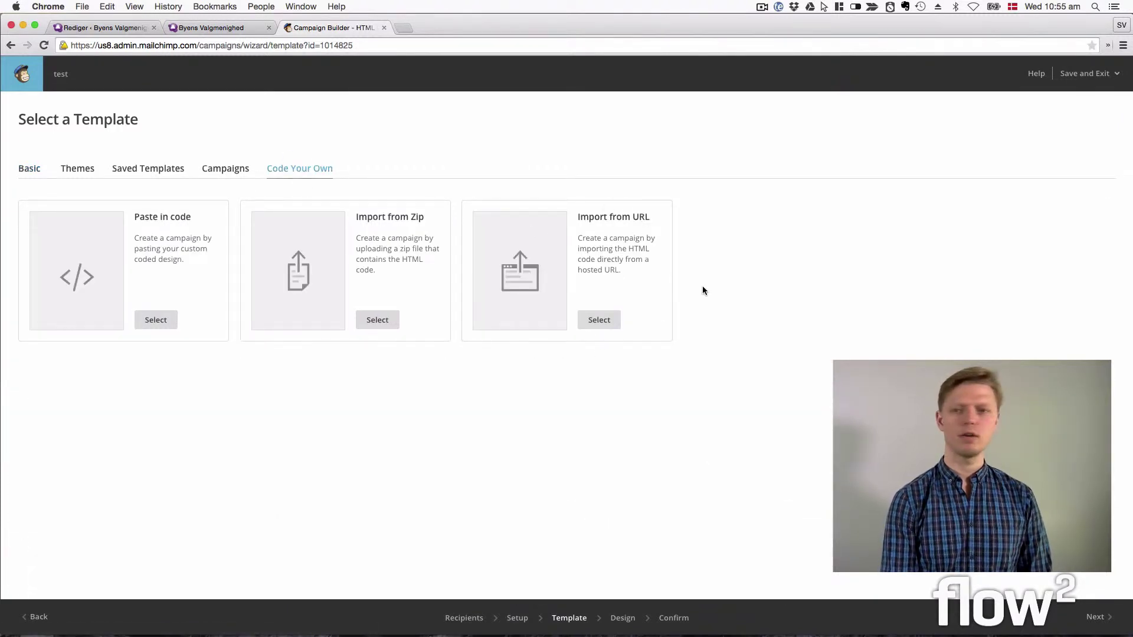
click(597, 321)
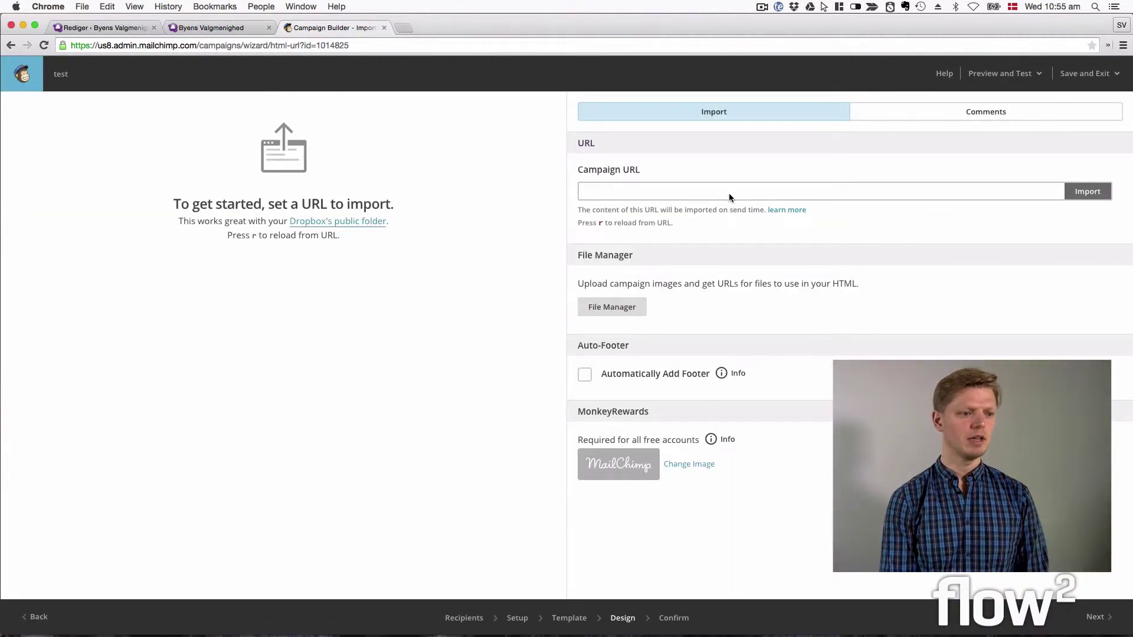
click(699, 187)
key(super+v)
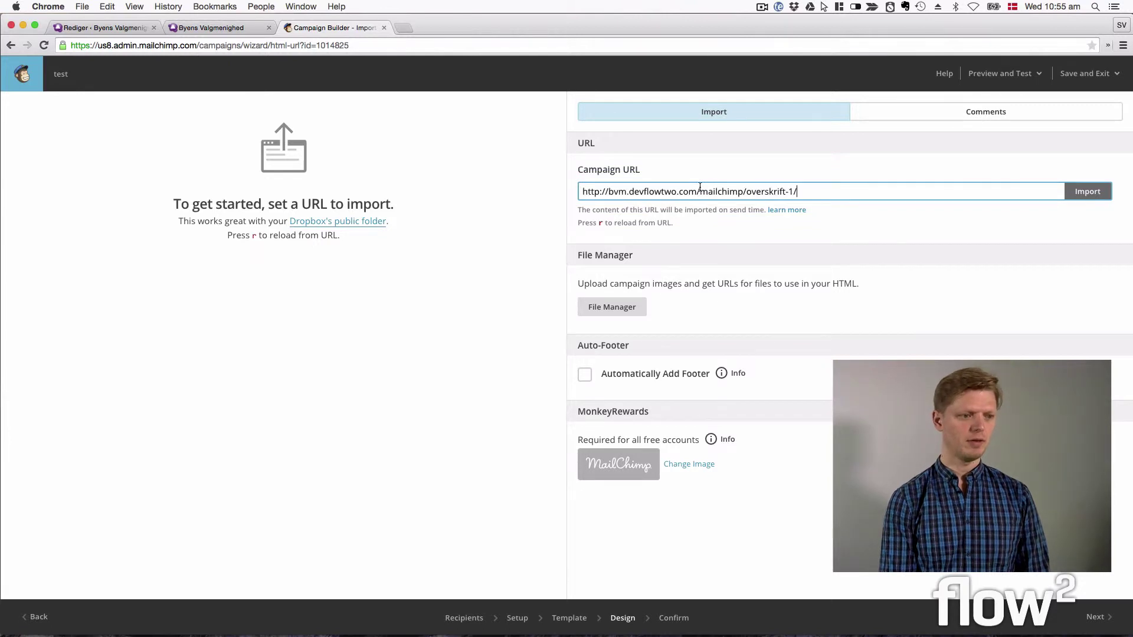
click(1094, 197)
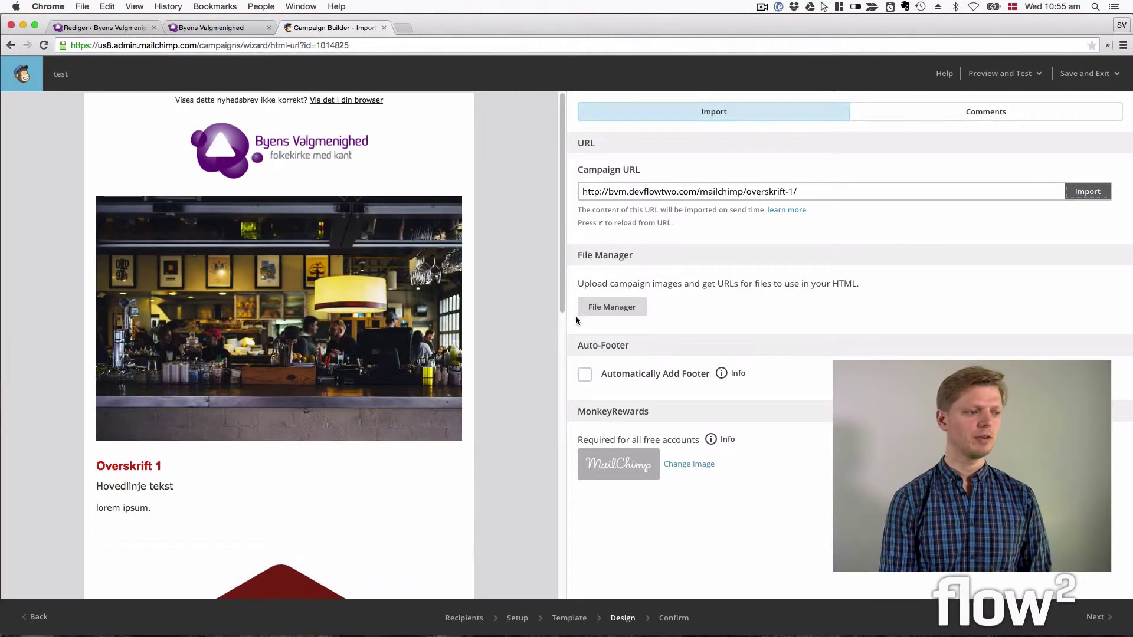
Step: Review the imported newsletter preview from header to footer, and look back at its WordPress edit page in between
scroll(390, 248, down, 10)
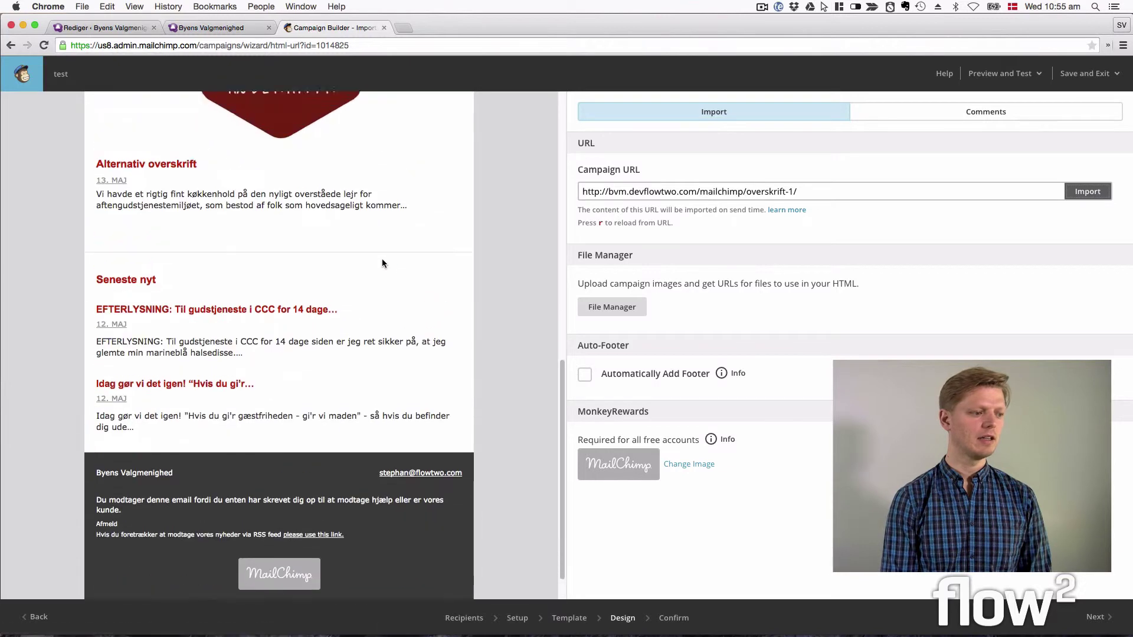
scroll(383, 203, up, 10)
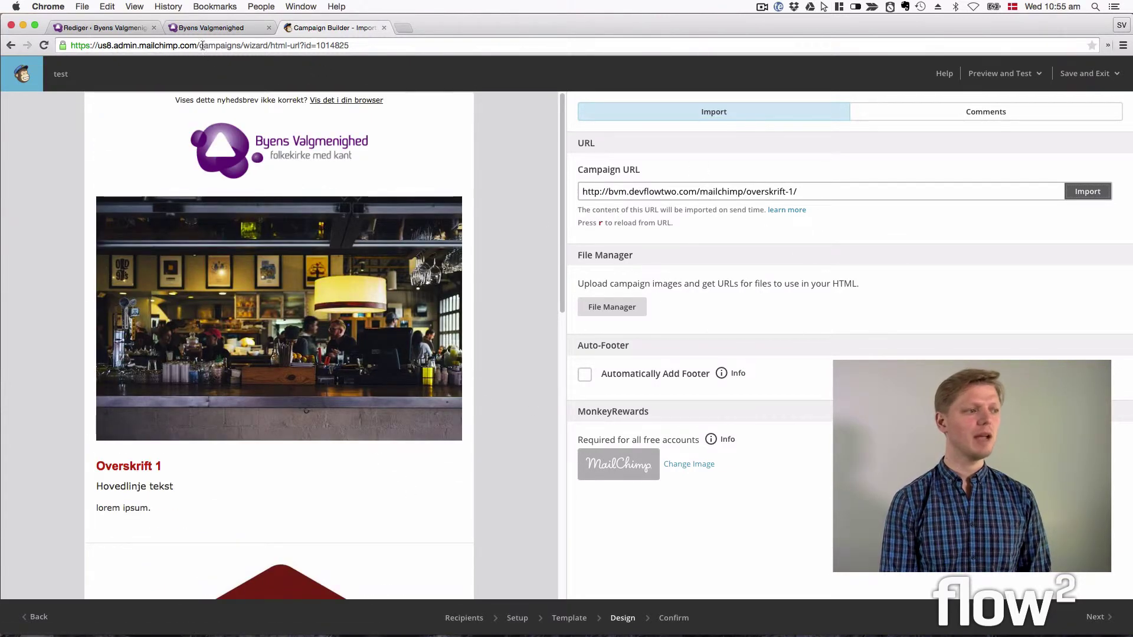
click(100, 28)
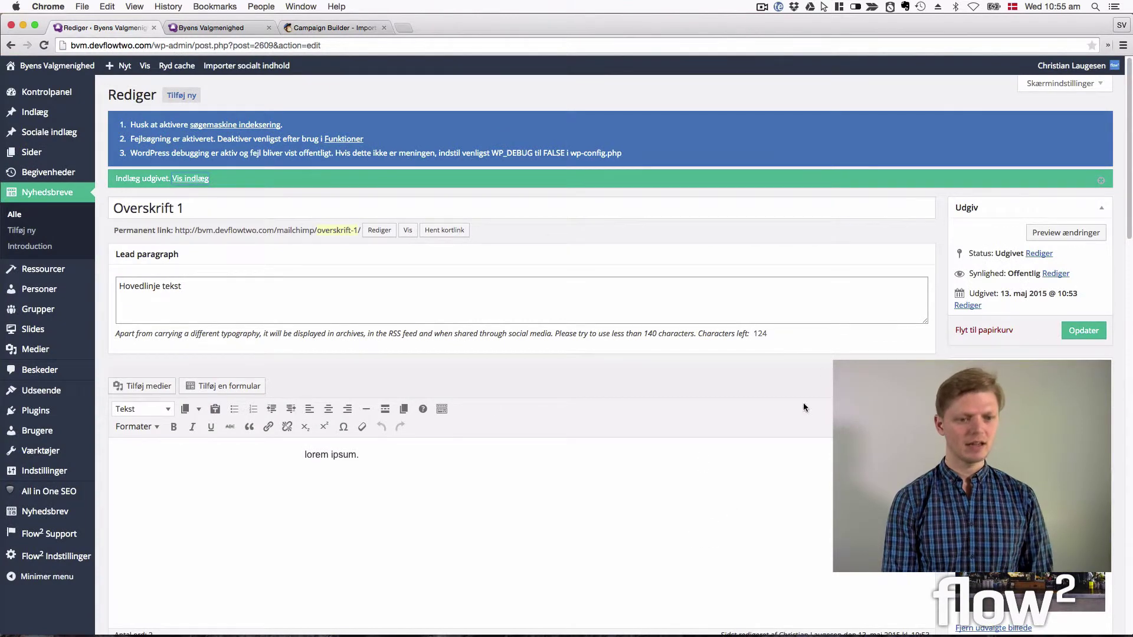
click(312, 27)
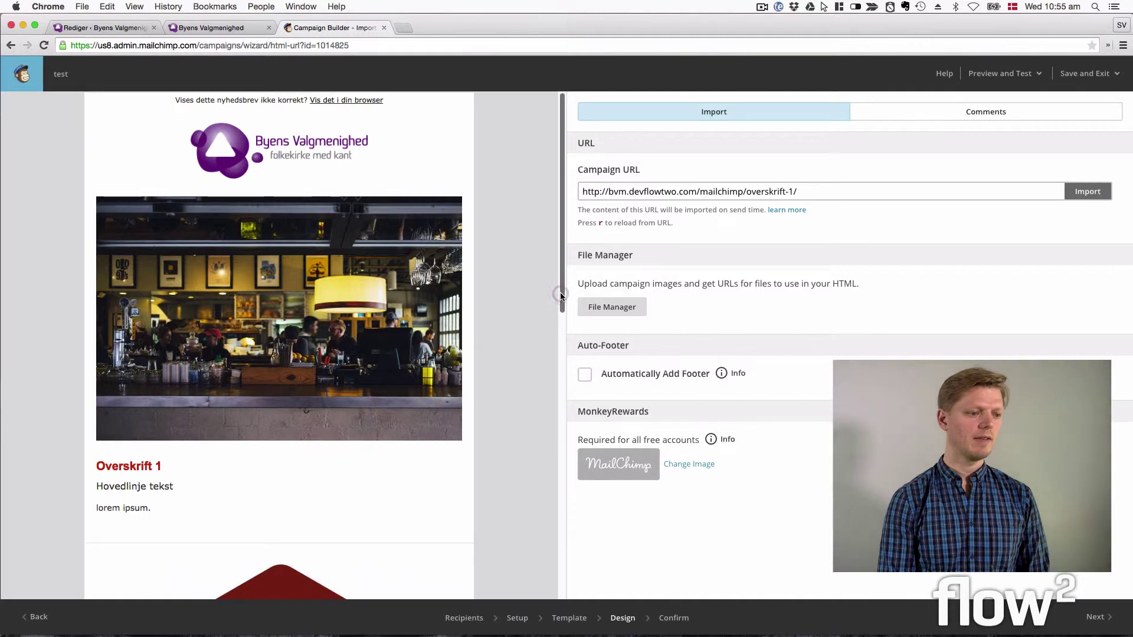
drag(562, 313, 572, 572)
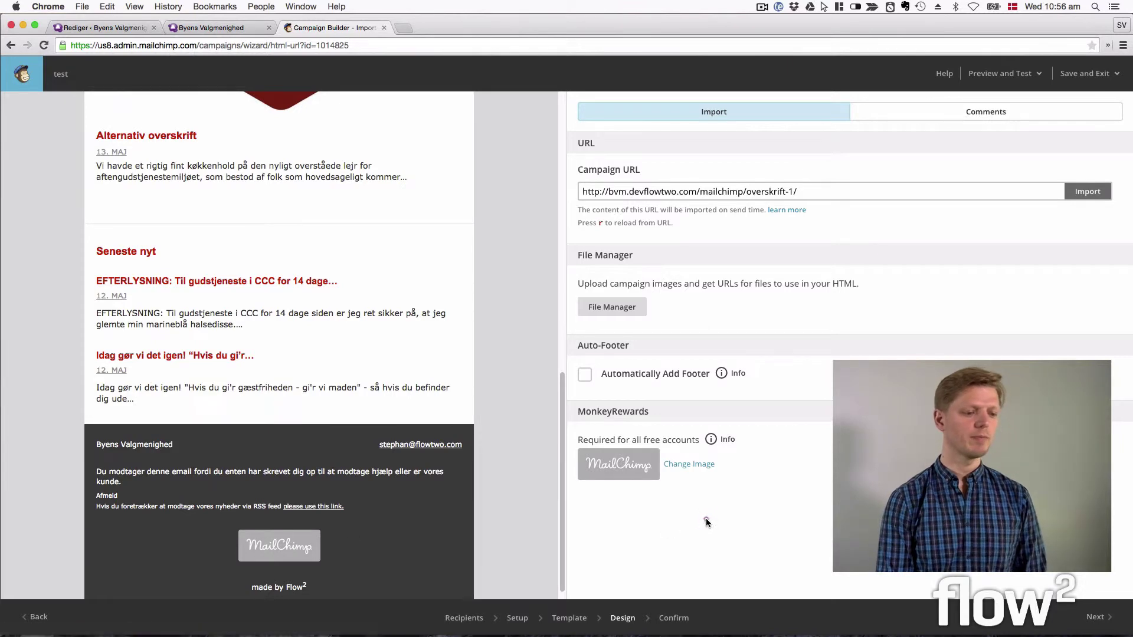
Step: Change the MonkeyRewards badge to the plain MailChimp lettering without a background box, and proceed to the campaign confirmation
click(697, 466)
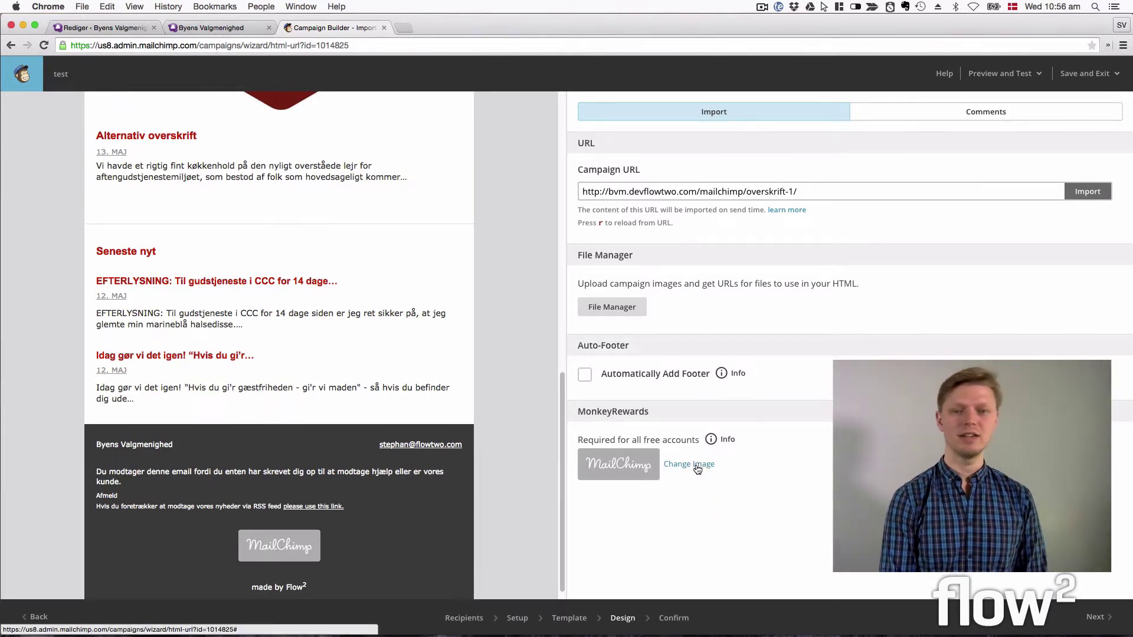
scroll(691, 403, down, 5)
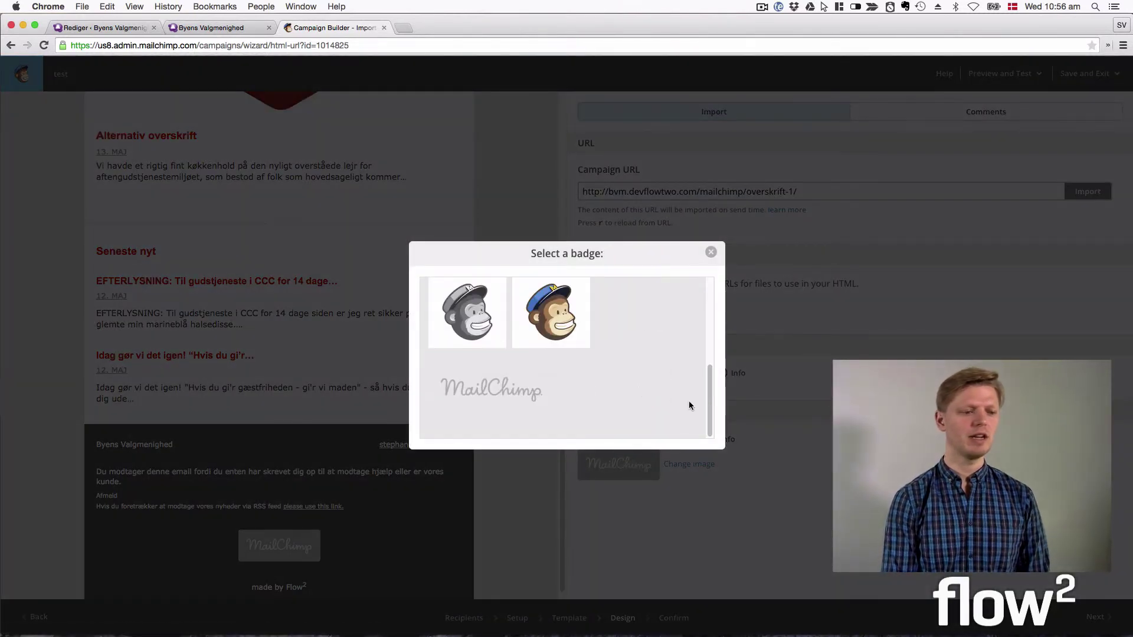
click(489, 395)
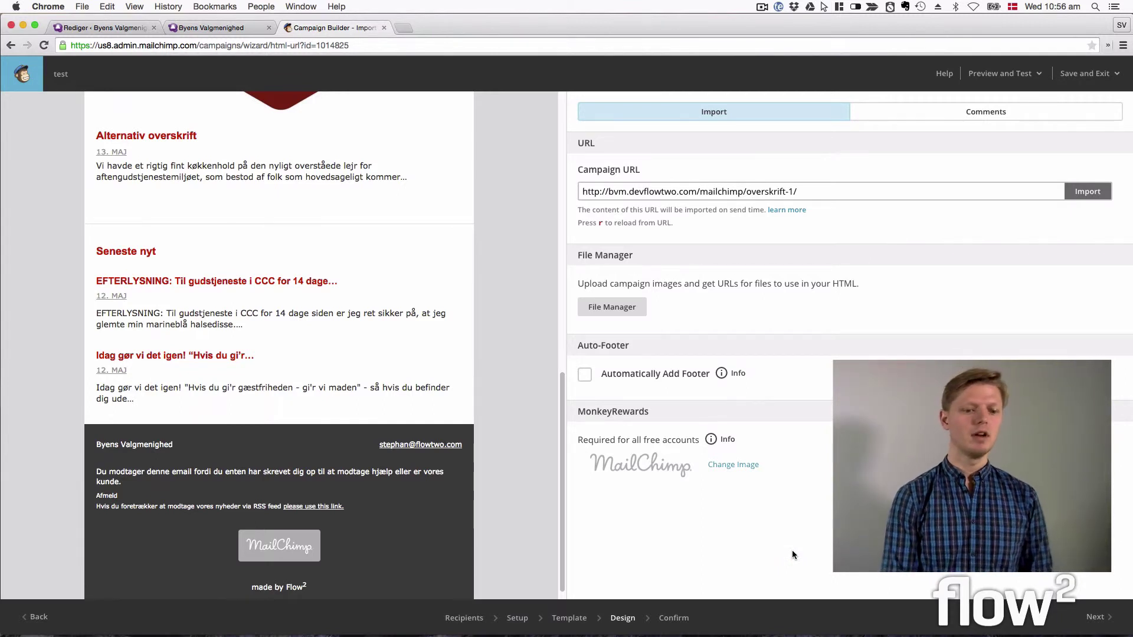
click(1091, 617)
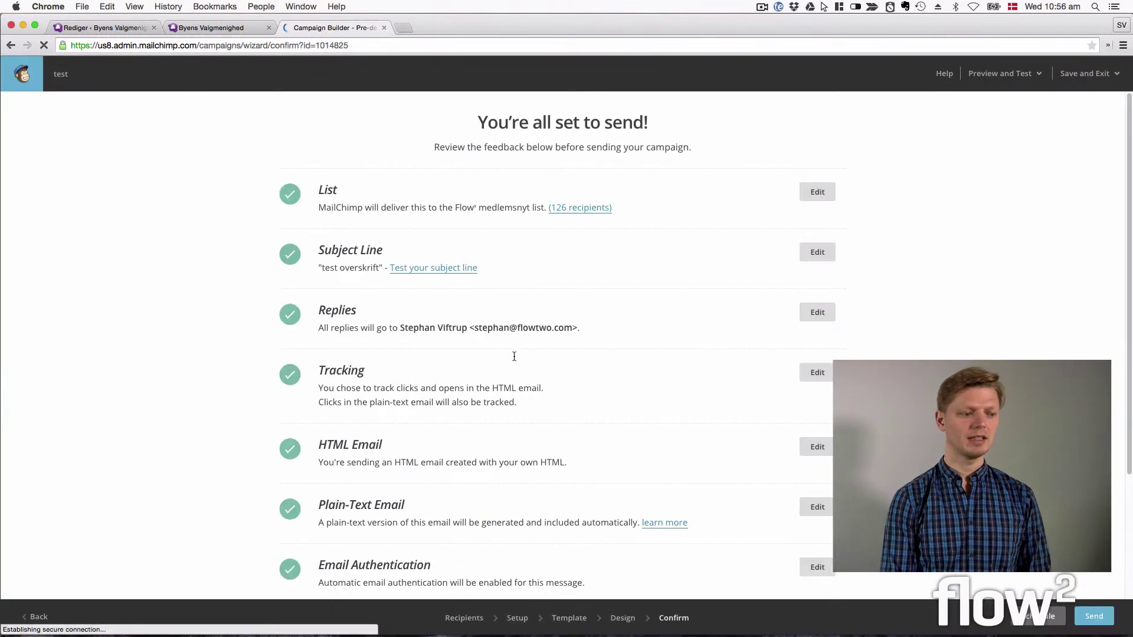
Step: Open the campaign's Social Cards settings from the confirmation checklist and enable customized social cards
scroll(514, 356, down, 5)
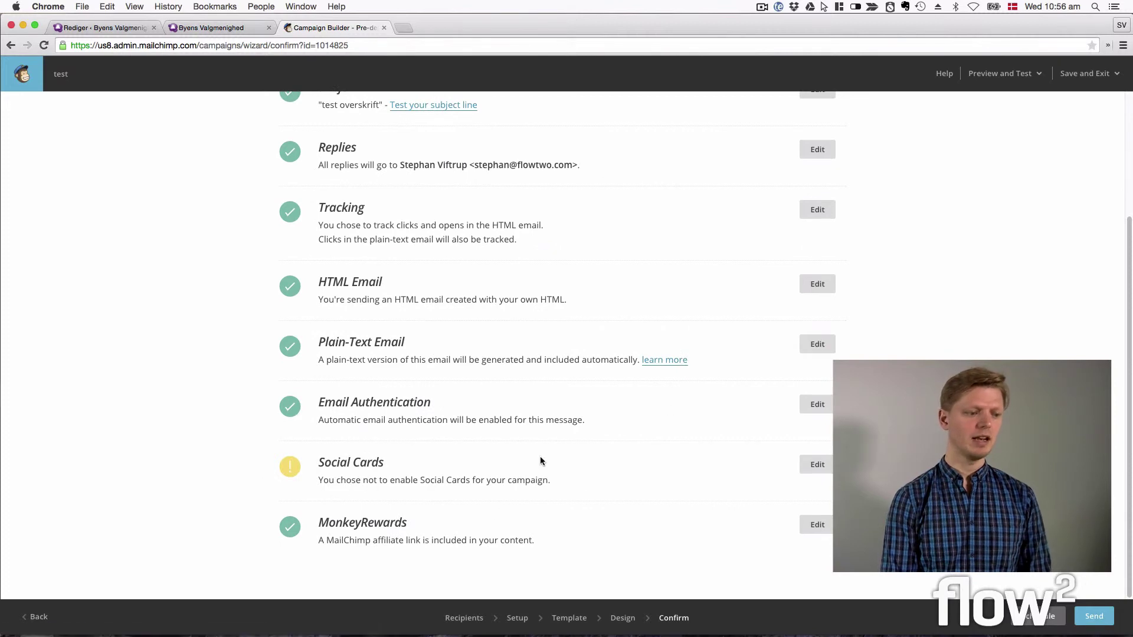
click(806, 466)
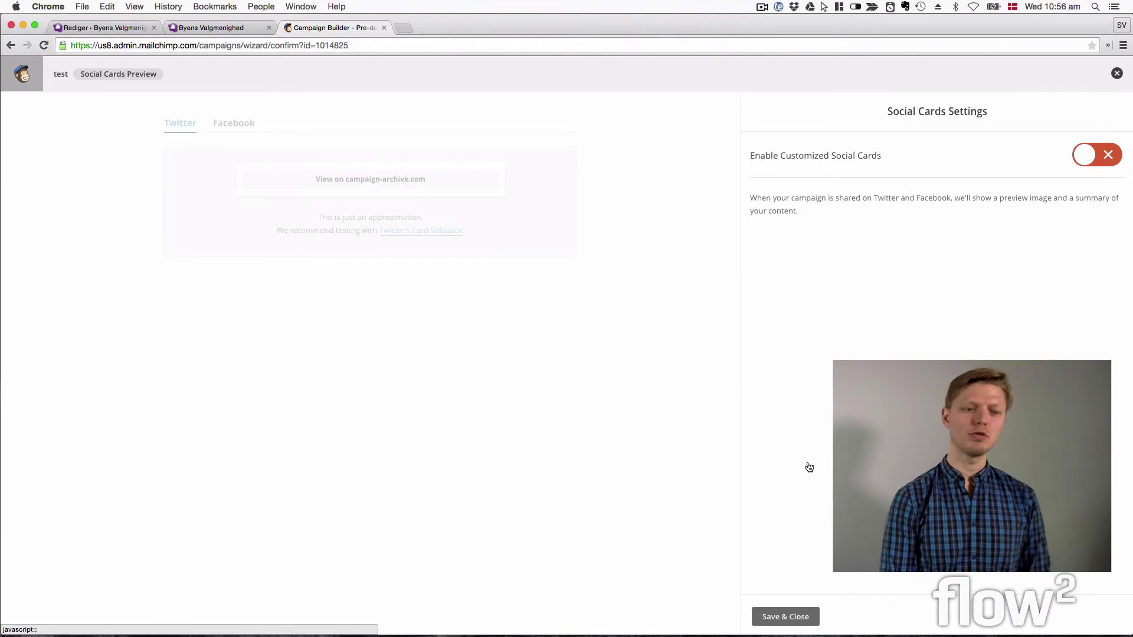
click(1101, 158)
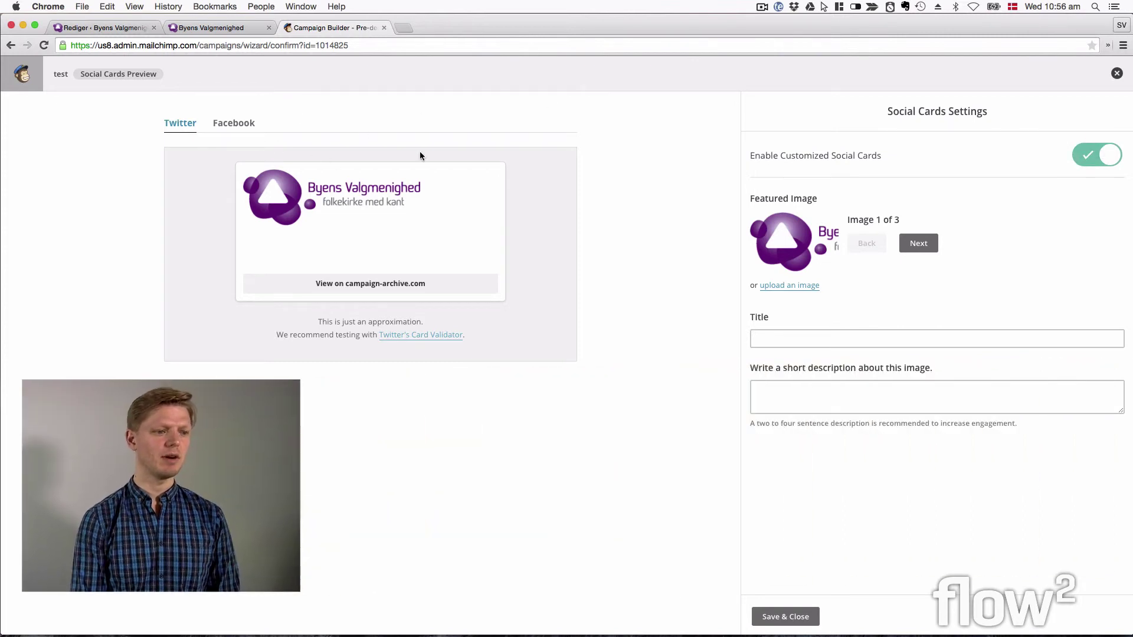
Step: Give the social card the title "Titel" and the description "underoverskrift", and preview how it looks on Facebook
click(831, 339)
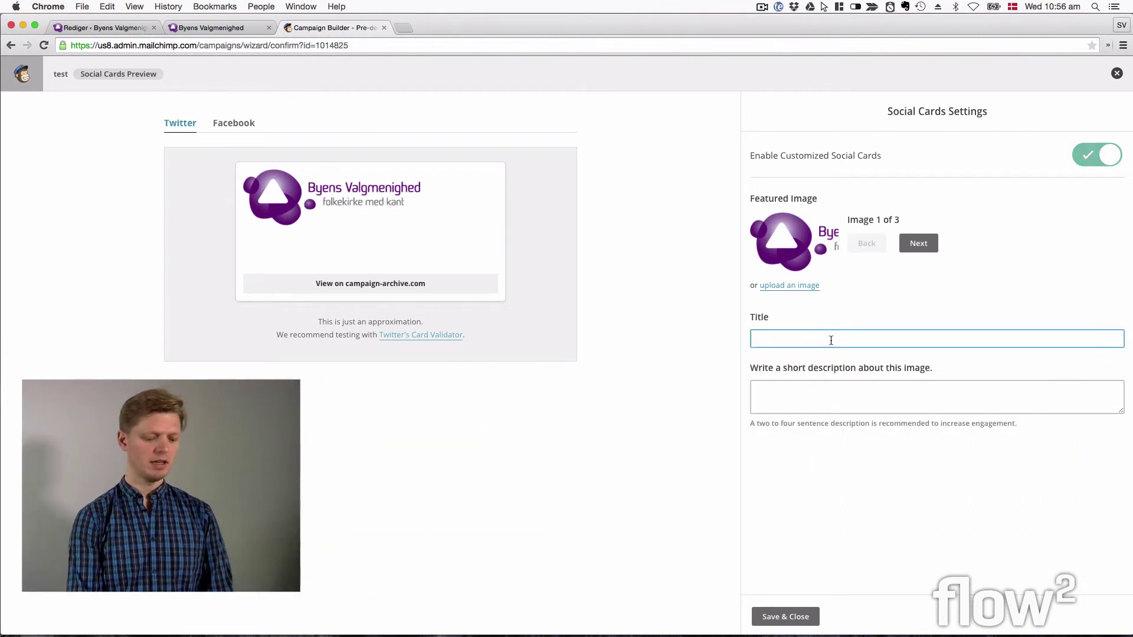
text(Titl)
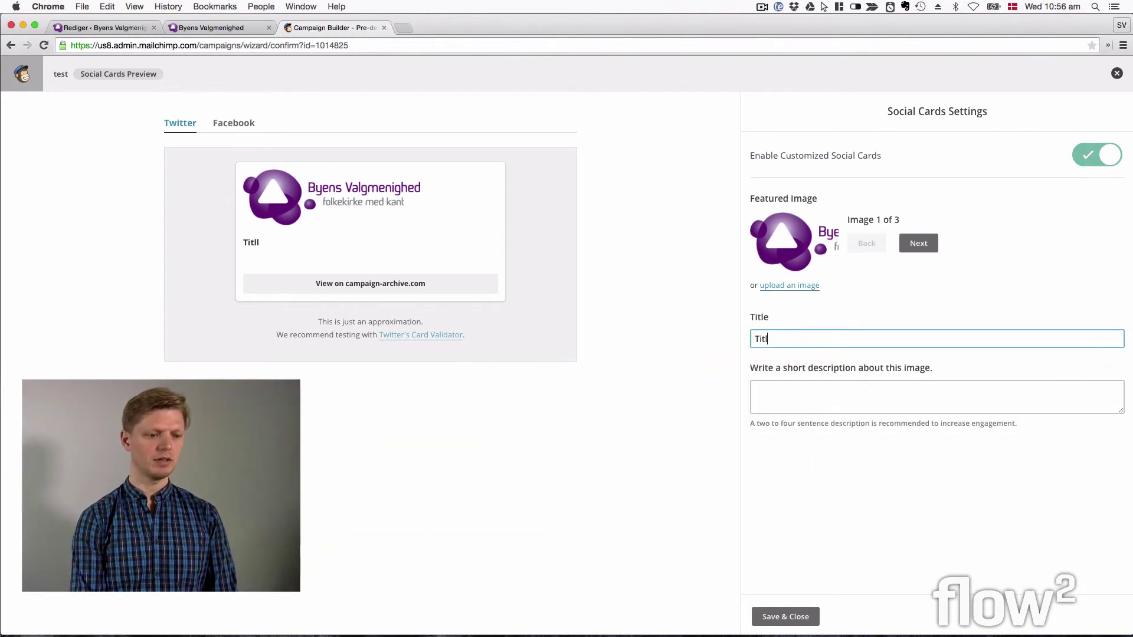
key(BackSpace)
text(el)
key(Tab)
text(und)
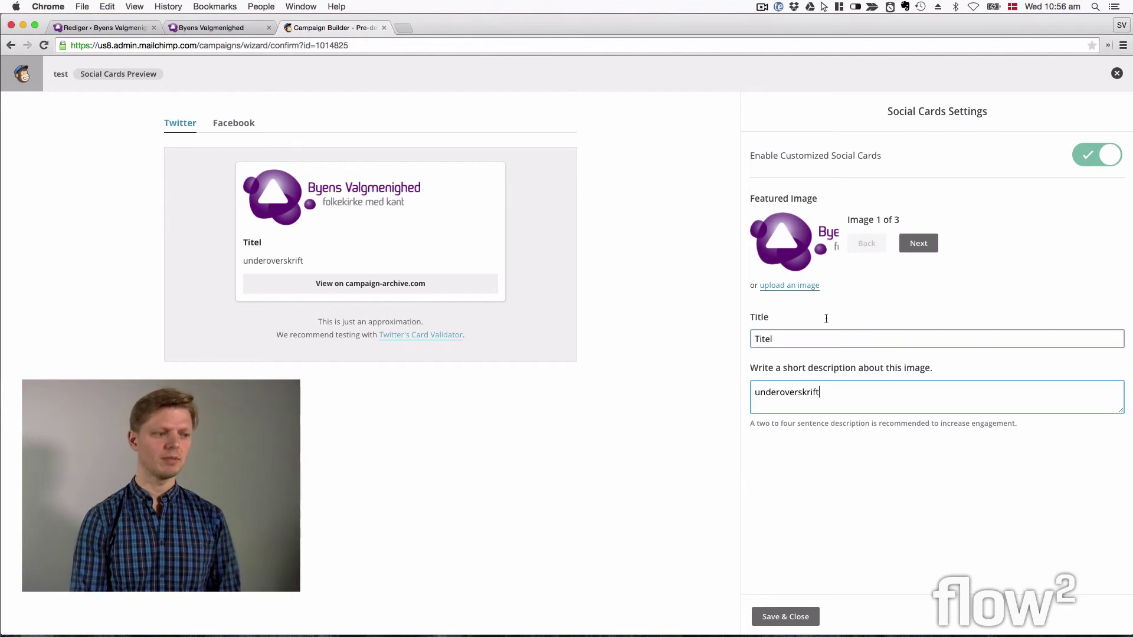
click(219, 123)
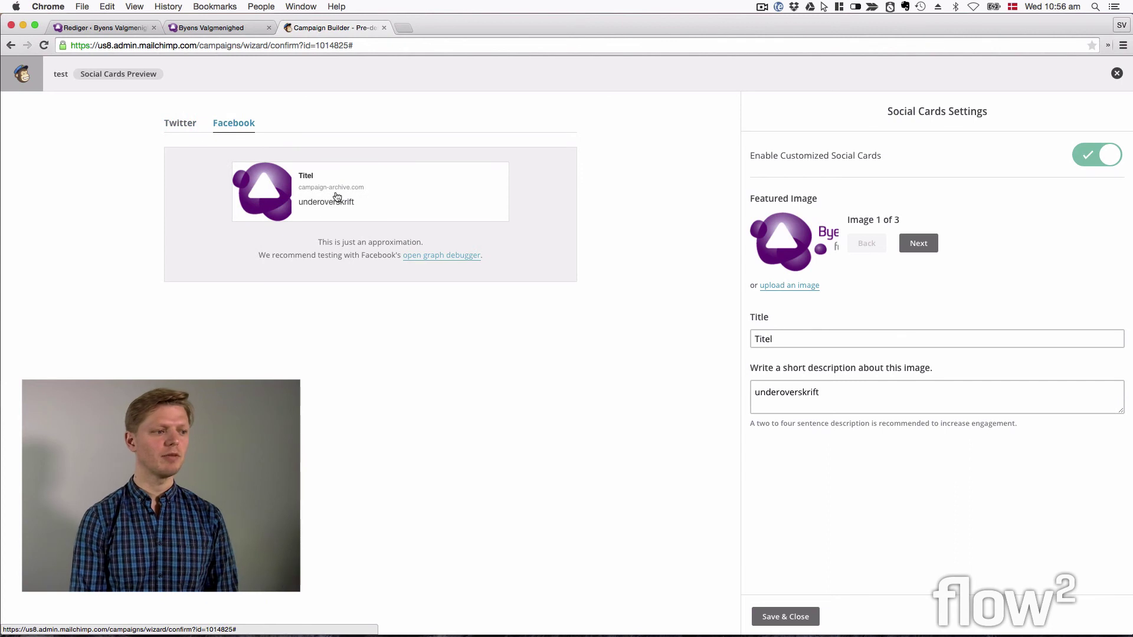